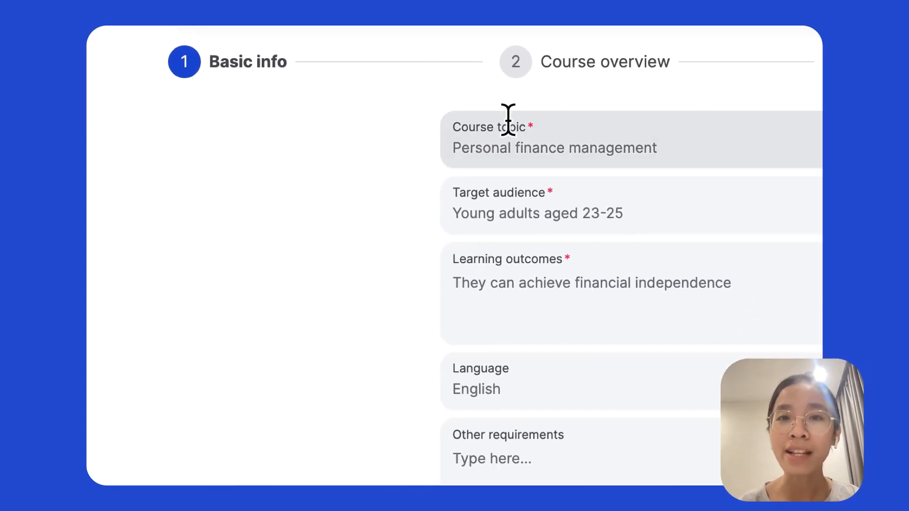
# Set the course topic to "How to start a startup" and the target audience to "Young first-time founders"
pyautogui.click(523, 148)
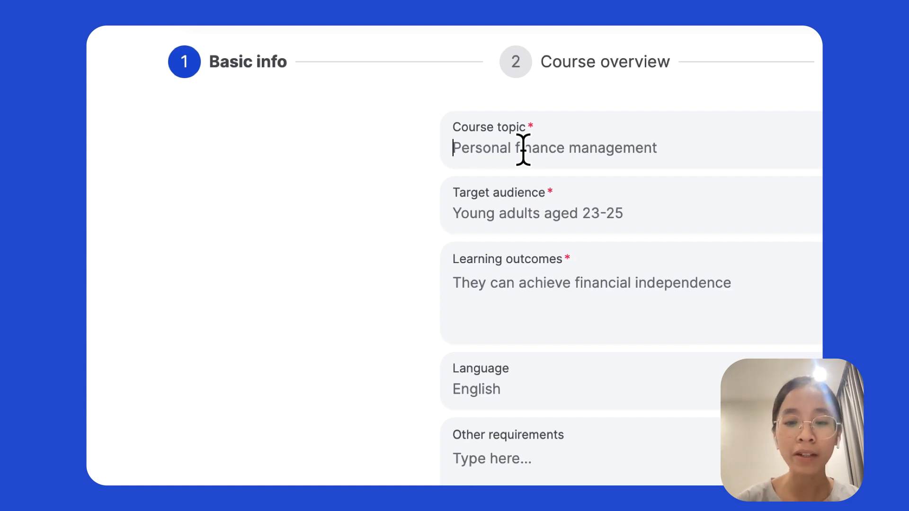
pyautogui.write('How to start a startup')
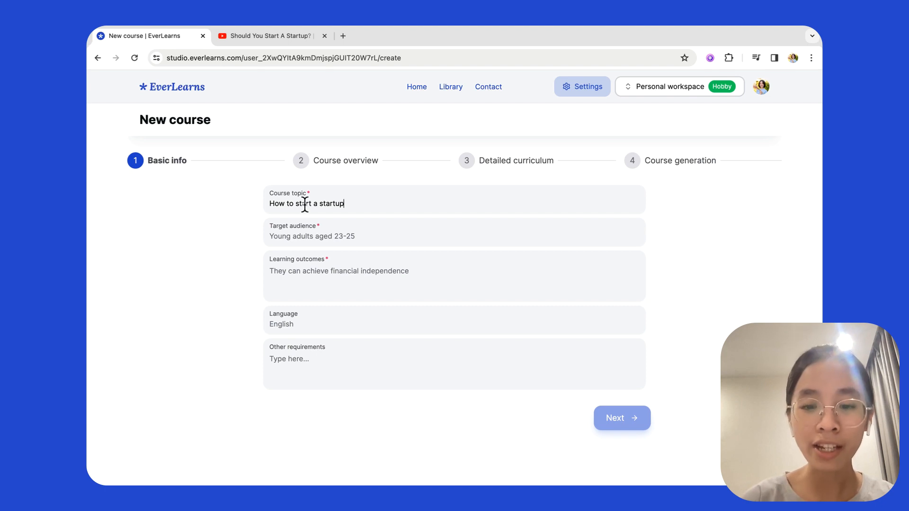
pyautogui.click(270, 235)
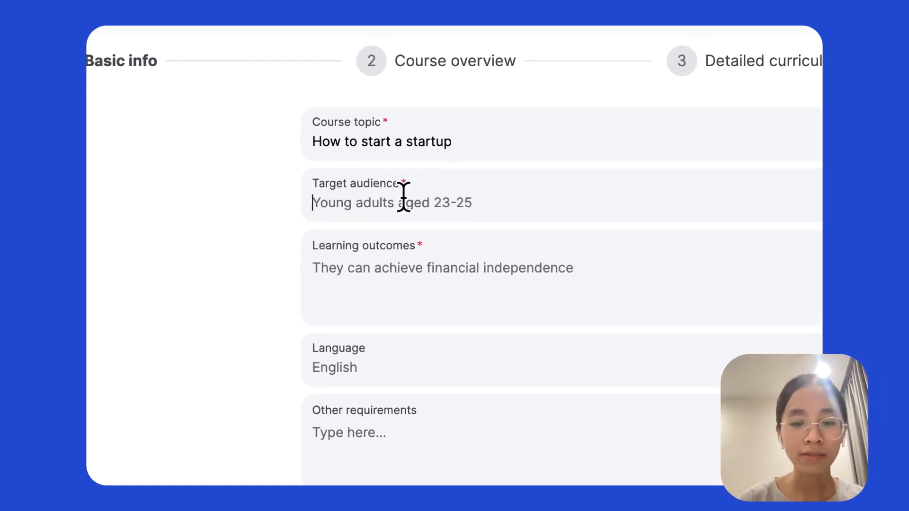
pyautogui.write('Young first-ti')
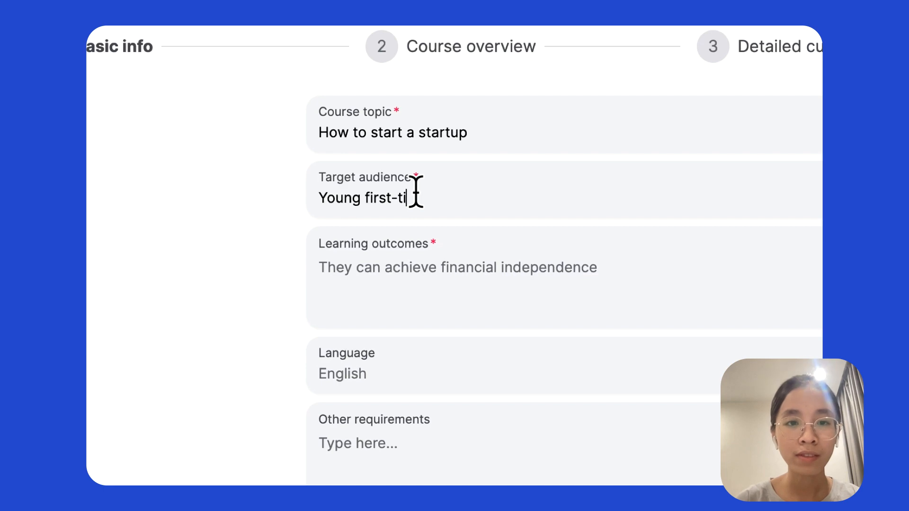
pyautogui.write('me founders')
# Enter "Achieve confidence to run their first startup" as the learning outcomes
pyautogui.click(403, 281)
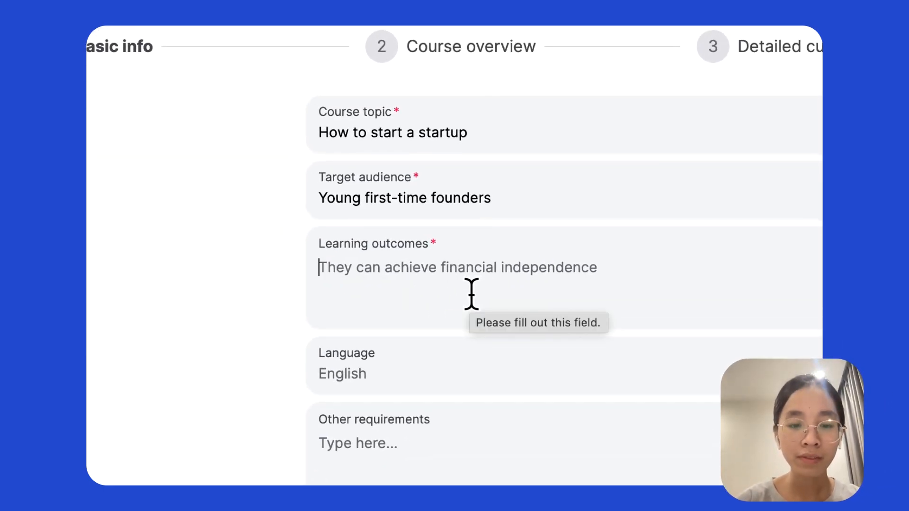
pyautogui.write('A')
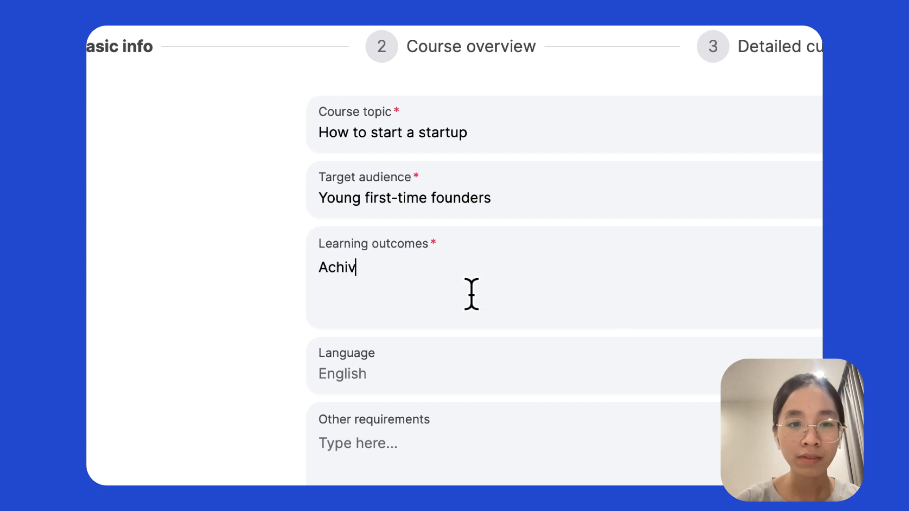
pyautogui.write('chieve')
pyautogui.press('BackSpace')
pyautogui.press('BackSpace')
pyautogui.write('eve confidence to run their first sta')
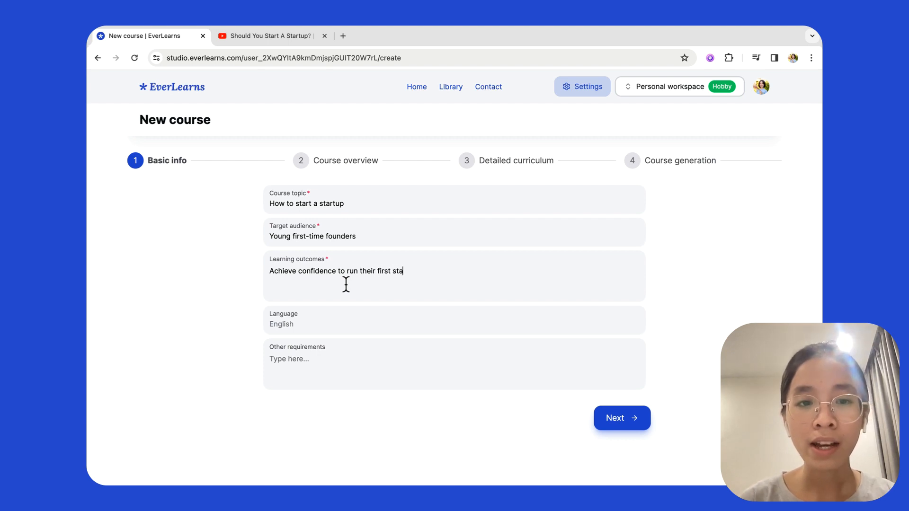
pyautogui.write('rtup')
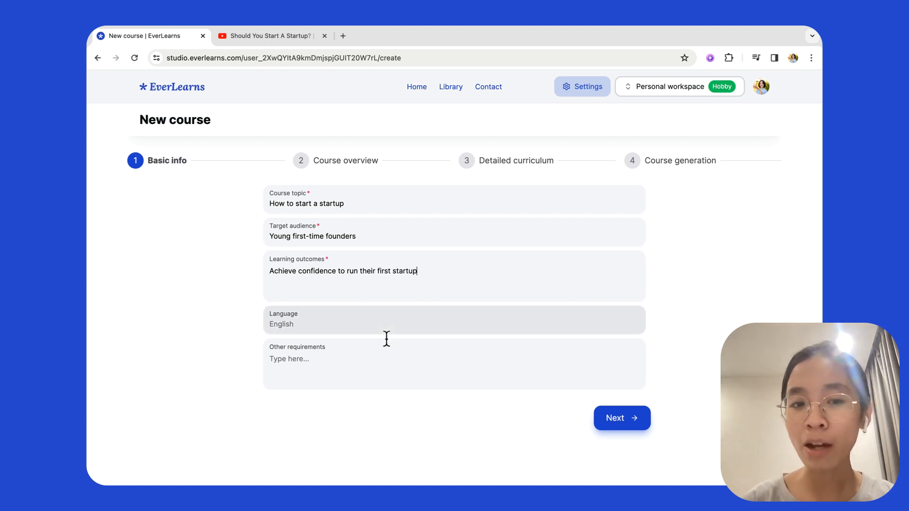
# Enter "Practical insights, actionable key takeways, with real-life examples" as other requirements and continue to the course overview
pyautogui.click(352, 354)
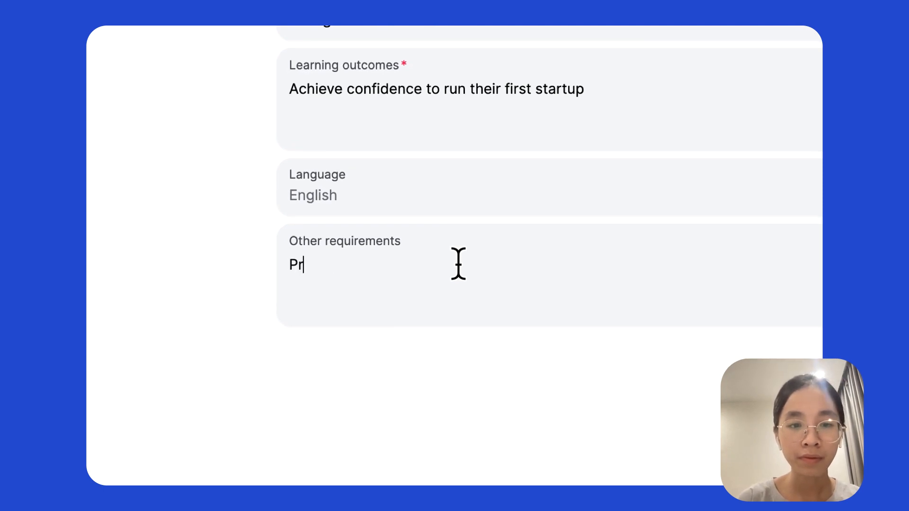
pyautogui.write('Practical insights,')
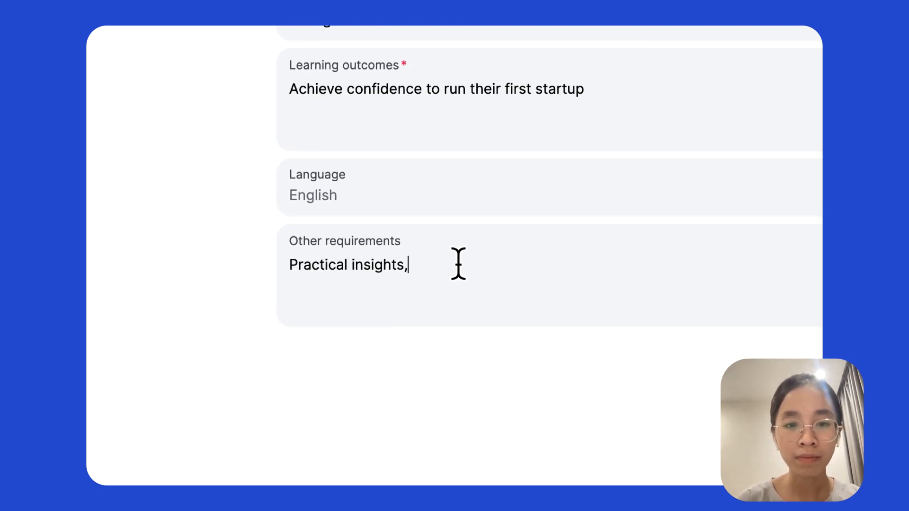
pyautogui.write(' actionable key takeways, with real-life examples')
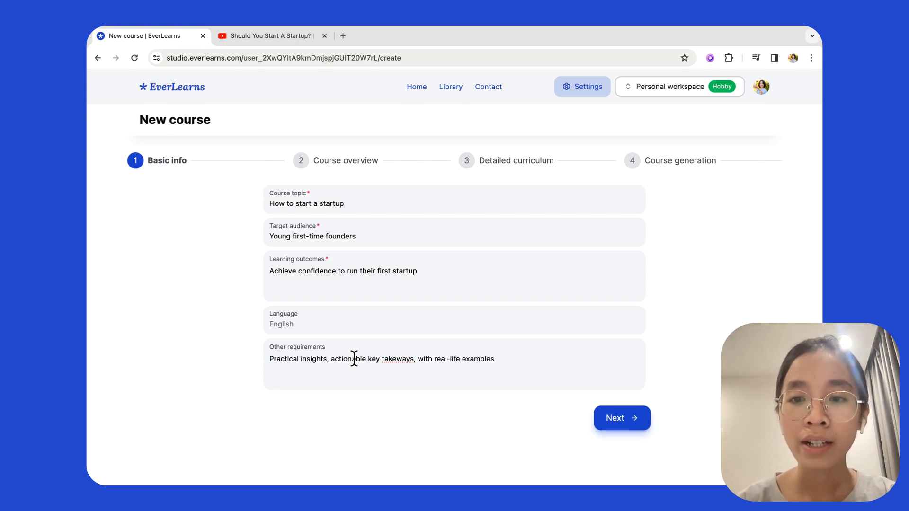
pyautogui.click(632, 419)
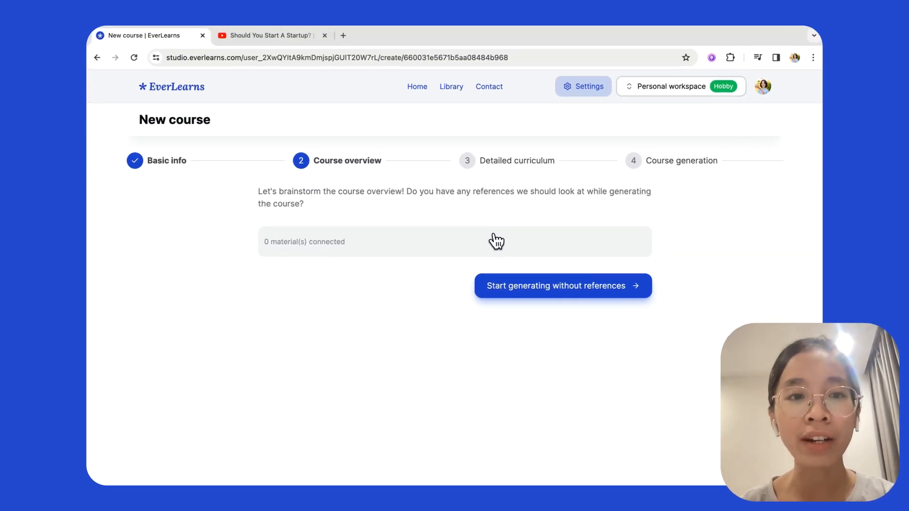
# Look at the URL upload form for new materials and the Startup School playlist on YouTube, and close the form without uploading
pyautogui.click(490, 249)
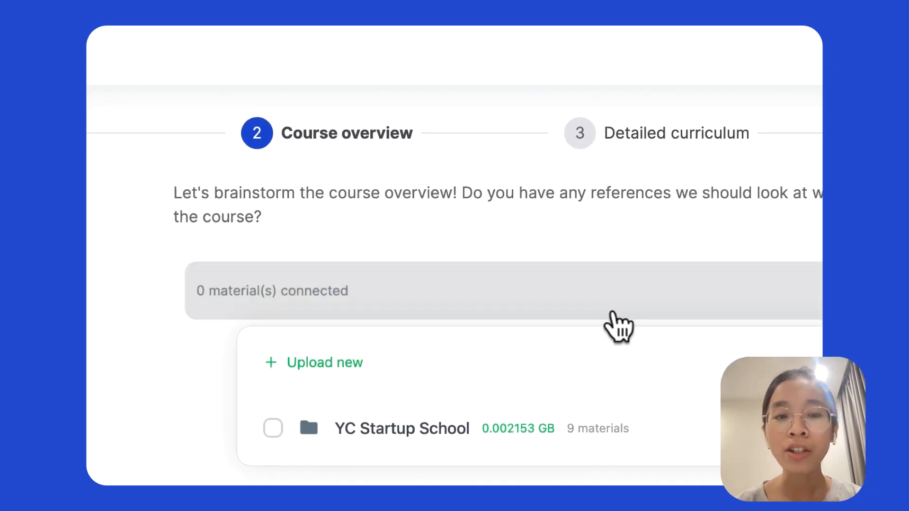
pyautogui.click(427, 382)
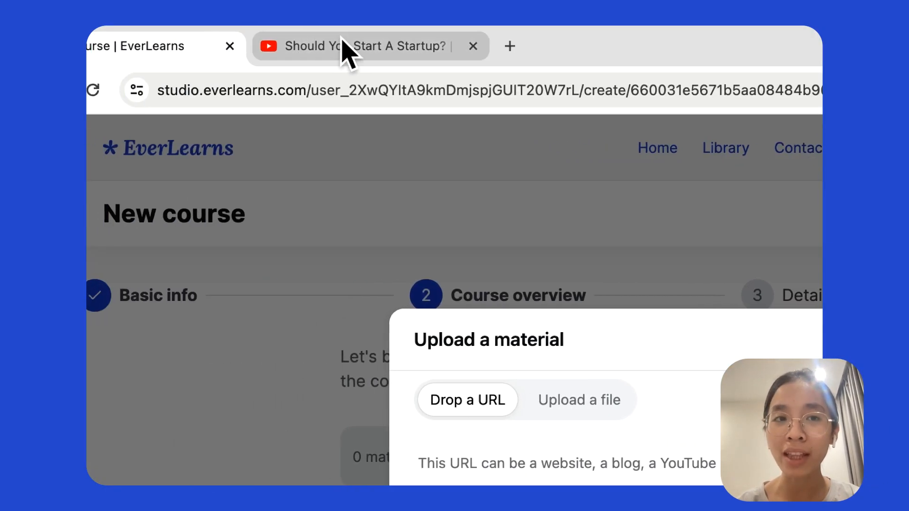
pyautogui.click(355, 45)
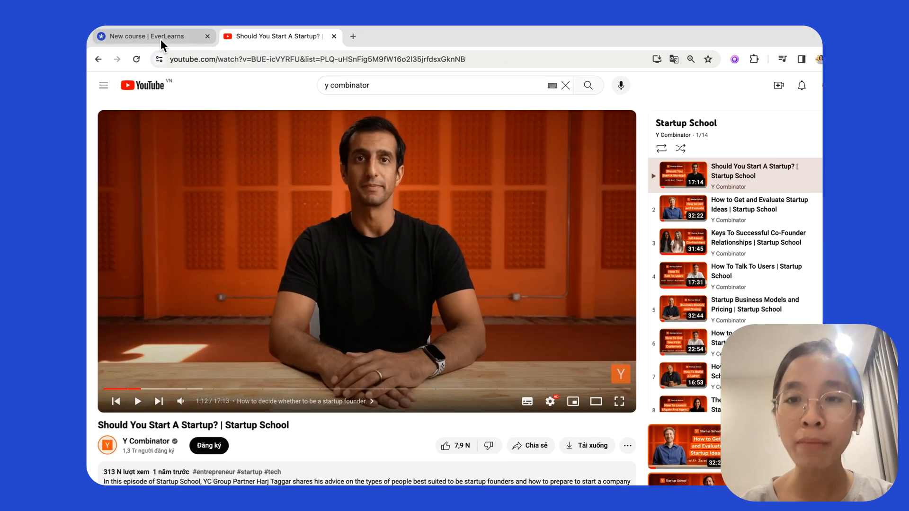
pyautogui.click(161, 39)
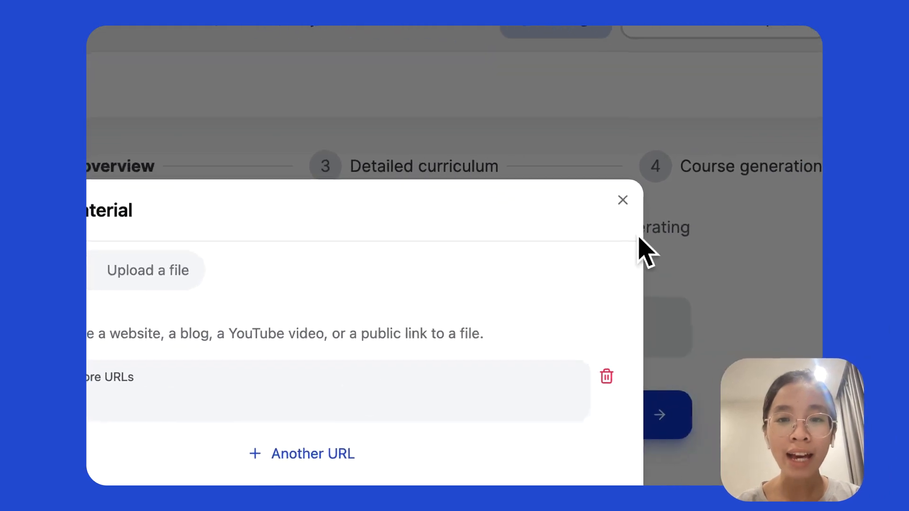
pyautogui.click(744, 228)
# Connect all materials in the YC Startup School folder as references for the course
pyautogui.click(318, 346)
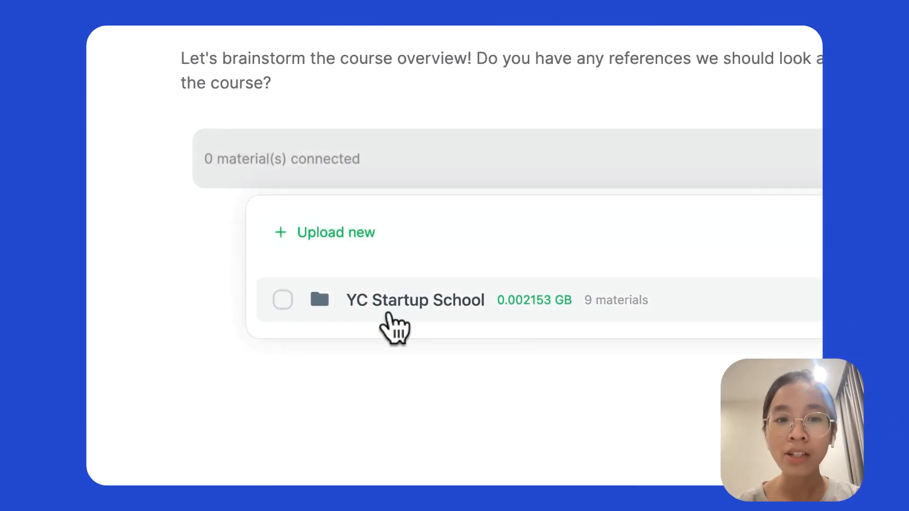
pyautogui.click(374, 304)
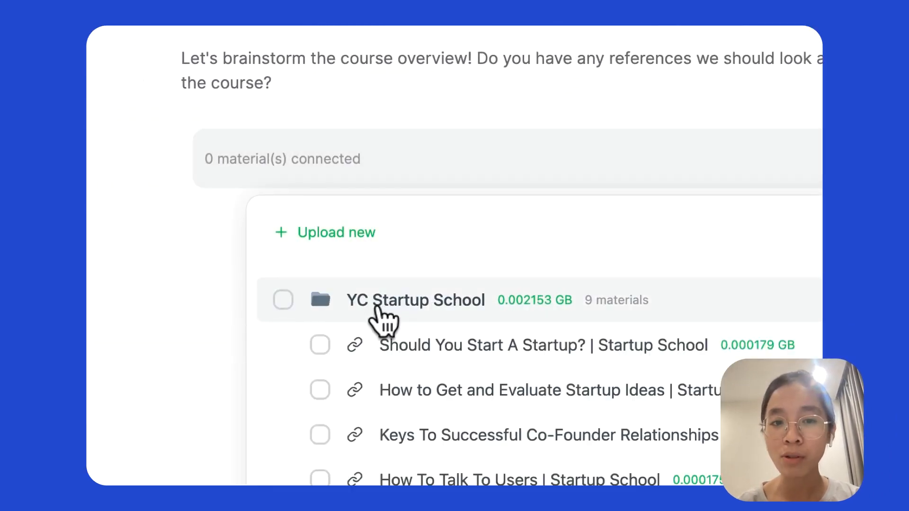
pyautogui.click(284, 301)
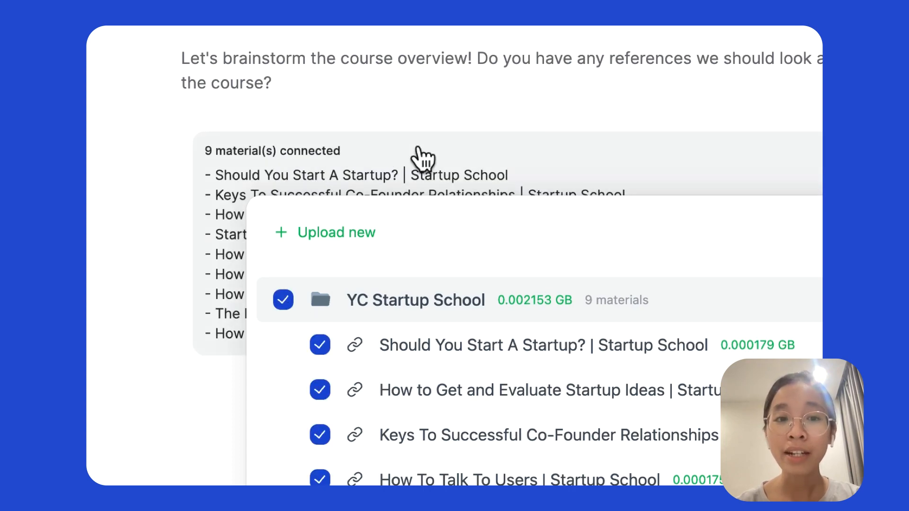
pyautogui.click(415, 149)
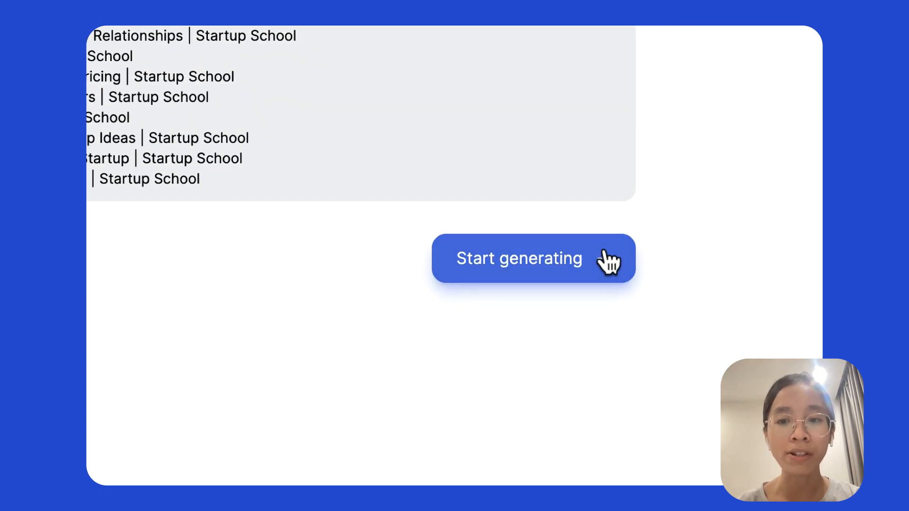
# Generate the course overview from the connected references, reloading the page and running the generation a second time
pyautogui.click(743, 339)
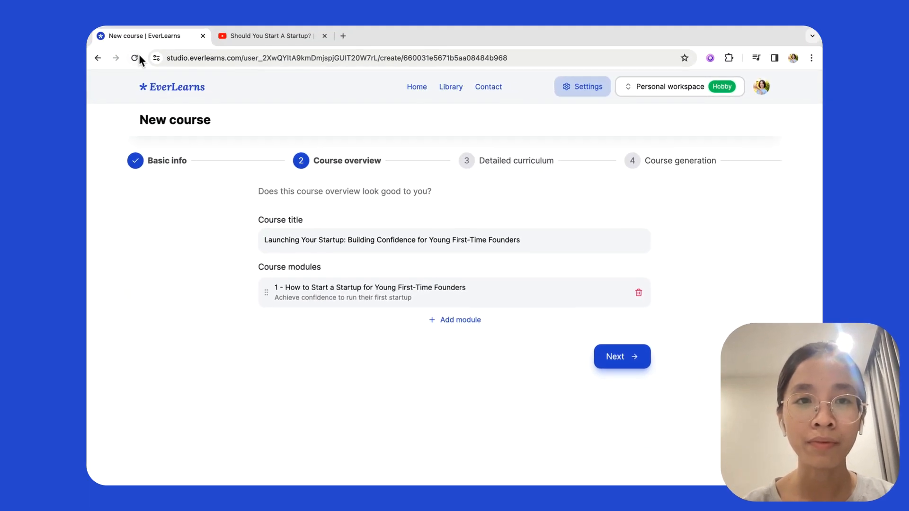
pyautogui.click(137, 57)
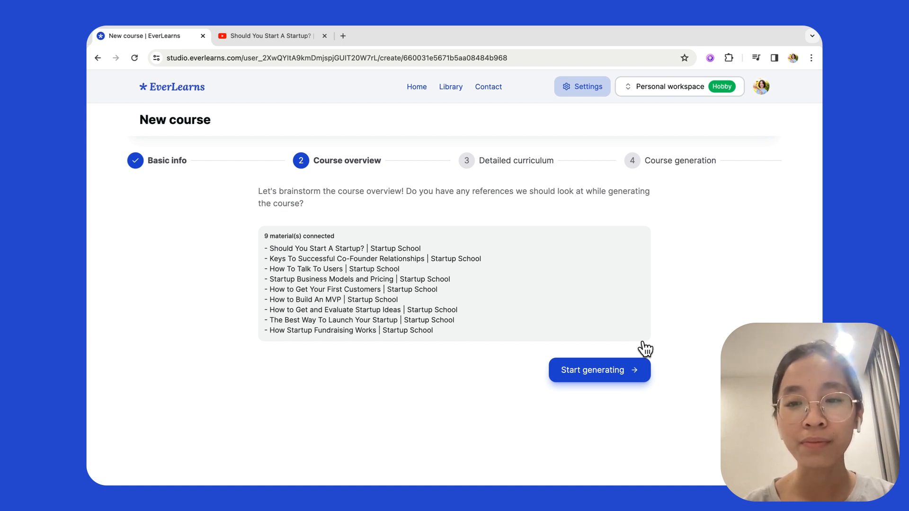
pyautogui.click(575, 377)
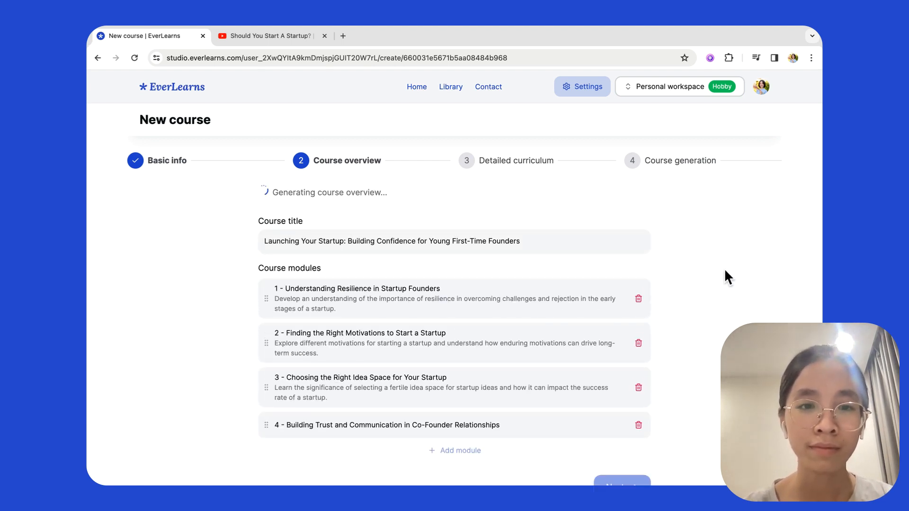
# Review the generated modules, delete "Generating Startup Ideas through Practical Approaches" and continue to the detailed curriculum
pyautogui.scroll(-2, 724, 271)
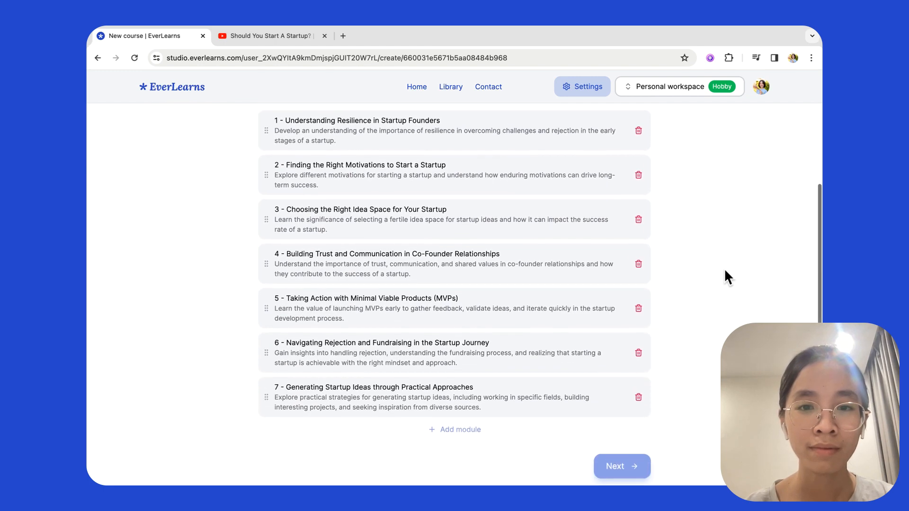
pyautogui.scroll(-1, 725, 270)
pyautogui.scroll(4, 725, 270)
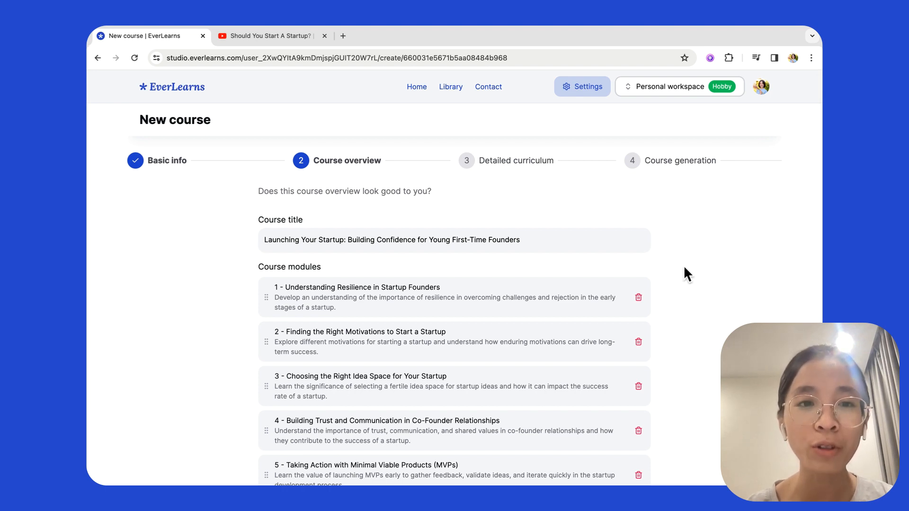
pyautogui.scroll(-2, 684, 268)
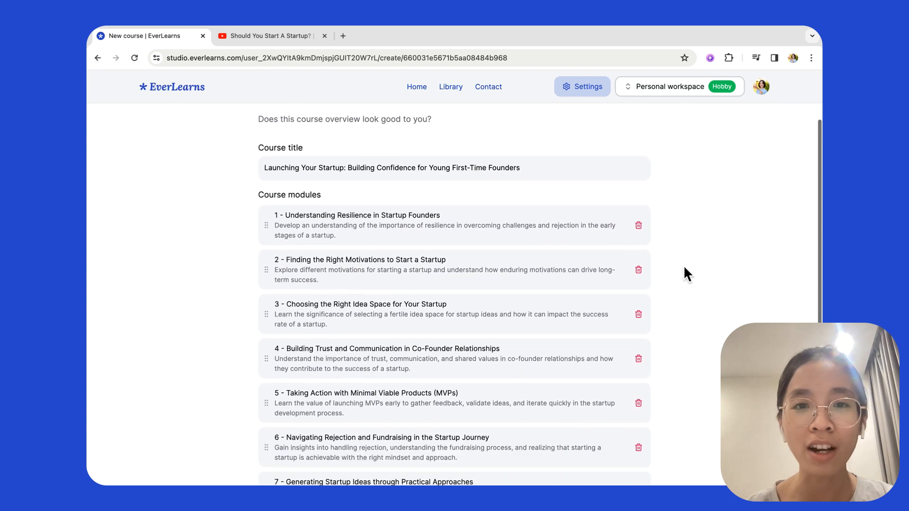
pyautogui.scroll(-2, 685, 268)
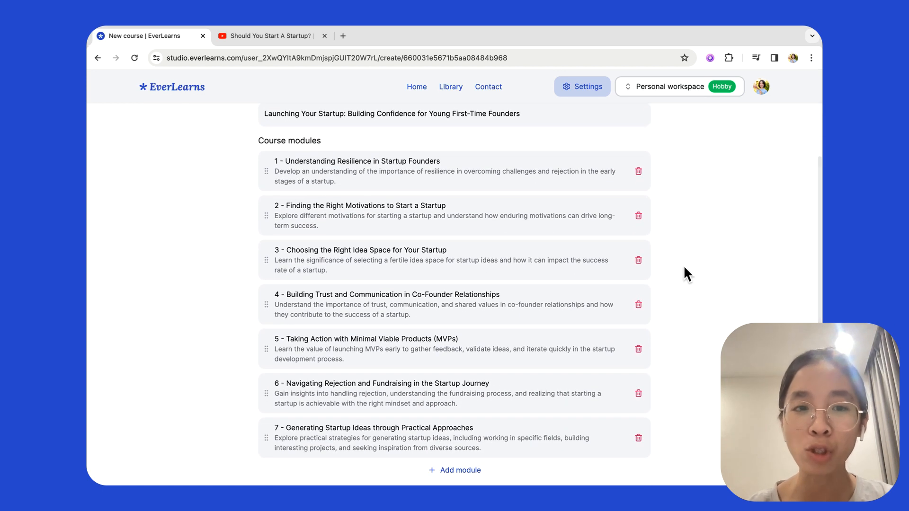
pyautogui.scroll(-1, 684, 265)
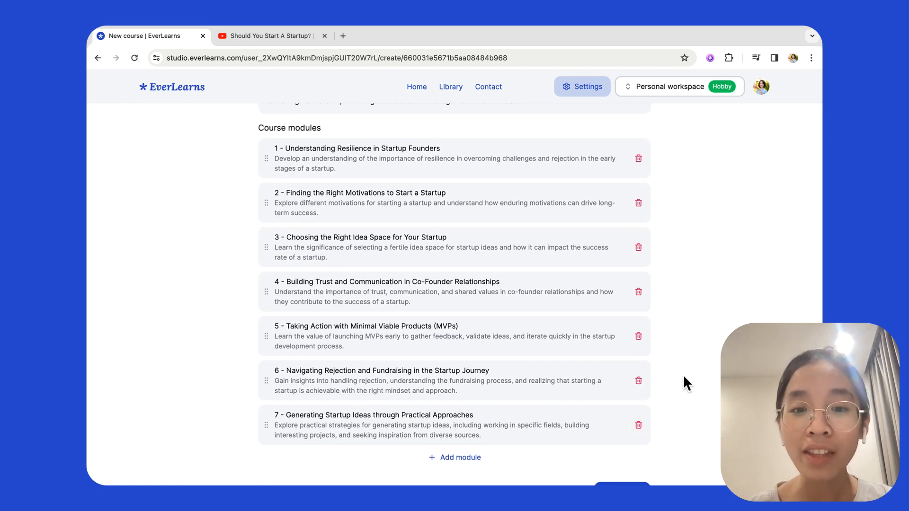
pyautogui.click(639, 425)
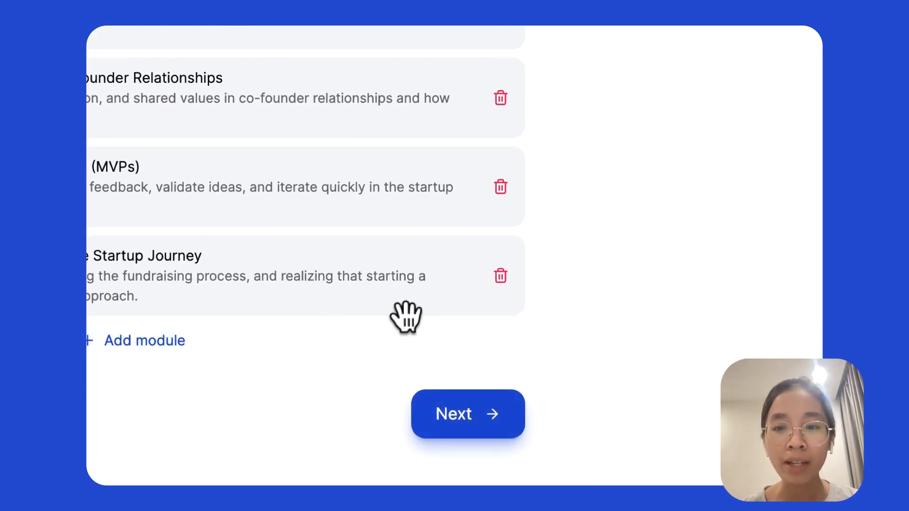
pyautogui.click(447, 421)
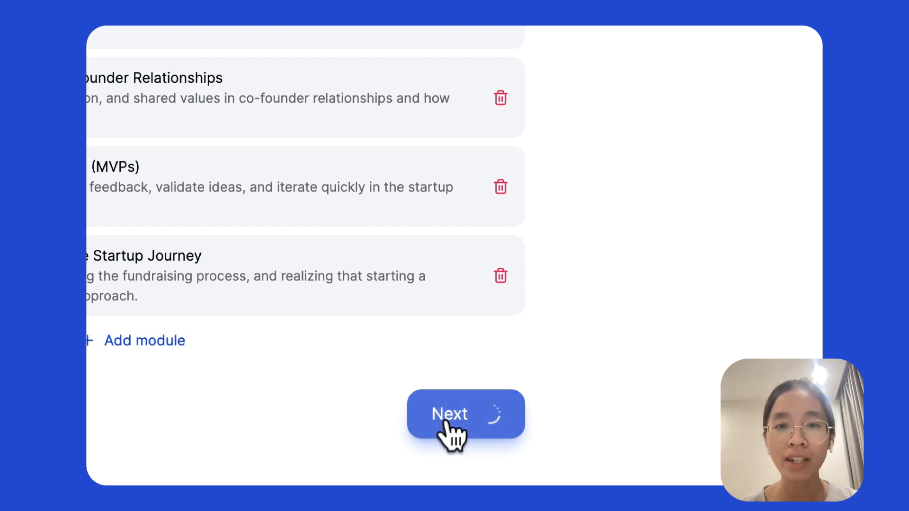
# Review the generated lessons of all six modules in the detailed curriculum and proceed to the course generation
pyautogui.scroll(3, 538, 364)
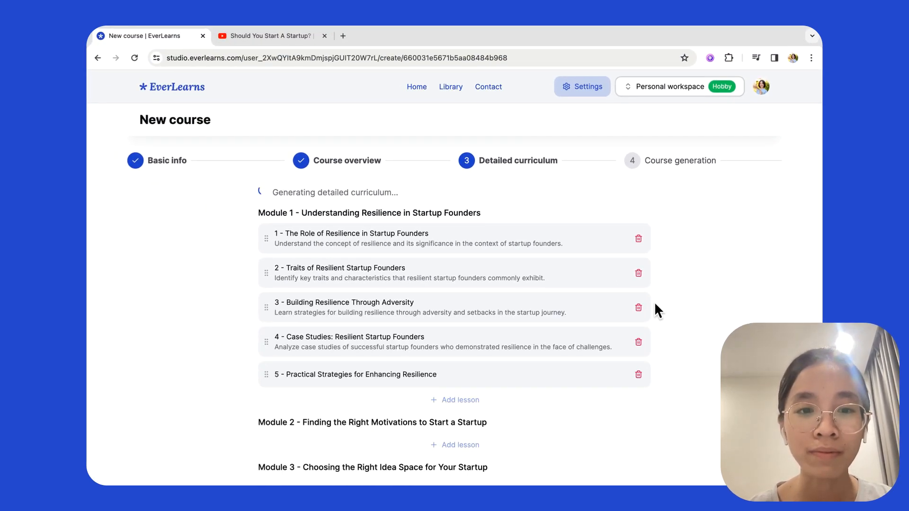
pyautogui.scroll(-1, 554, 268)
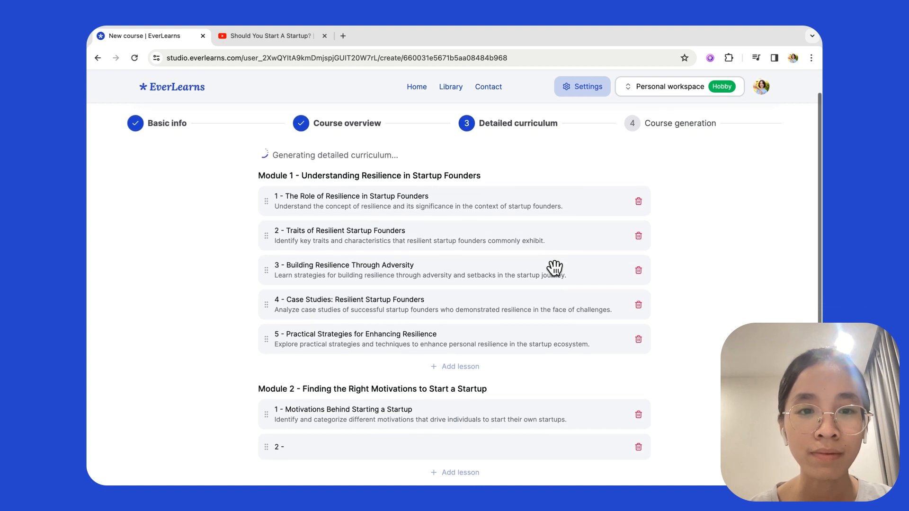
pyautogui.scroll(-4, 554, 268)
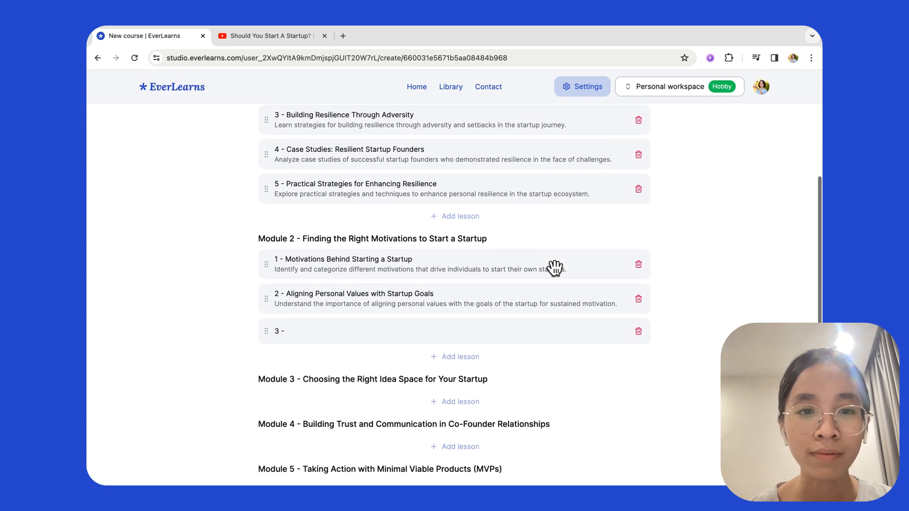
pyautogui.scroll(-1, 554, 268)
pyautogui.scroll(-2, 554, 268)
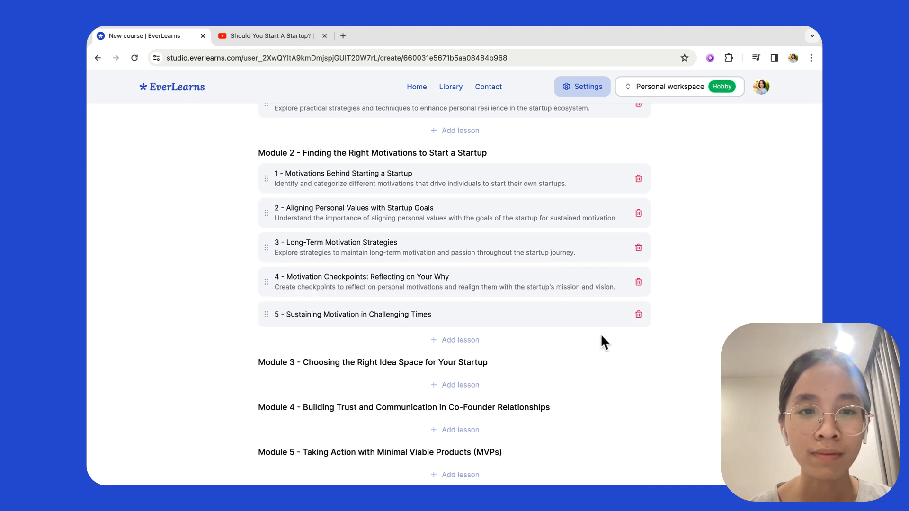
pyautogui.scroll(-3, 600, 333)
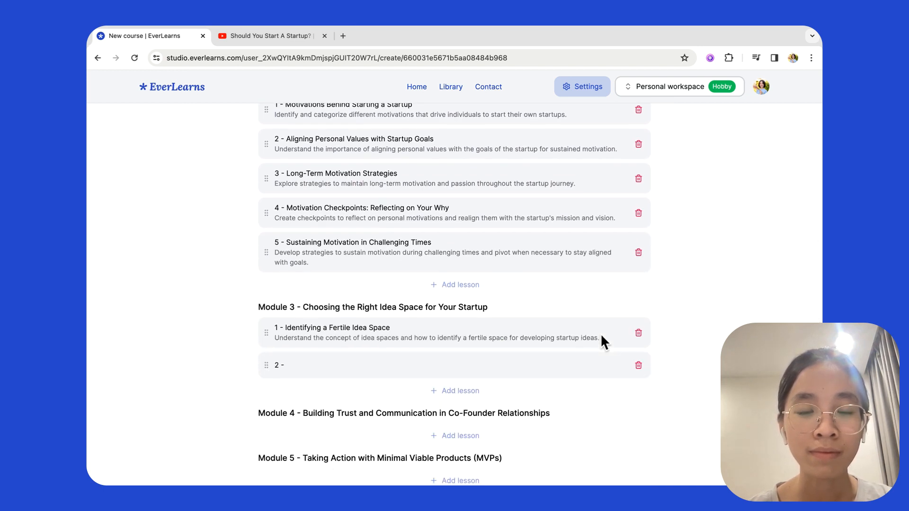
pyautogui.scroll(-4, 600, 333)
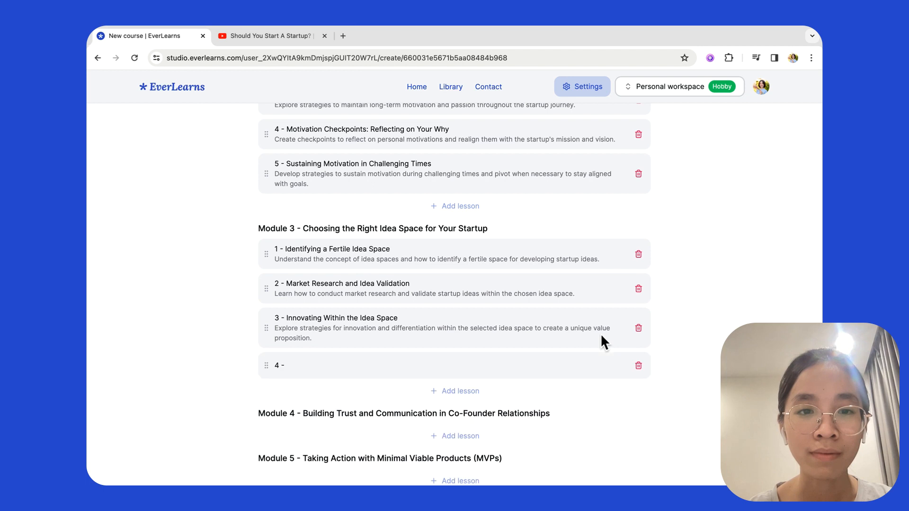
pyautogui.scroll(-4, 601, 335)
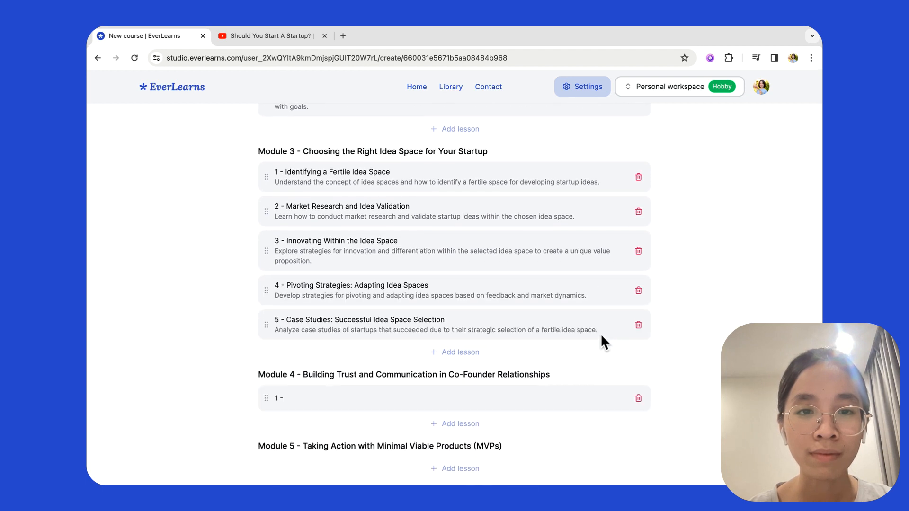
pyautogui.scroll(-4, 601, 333)
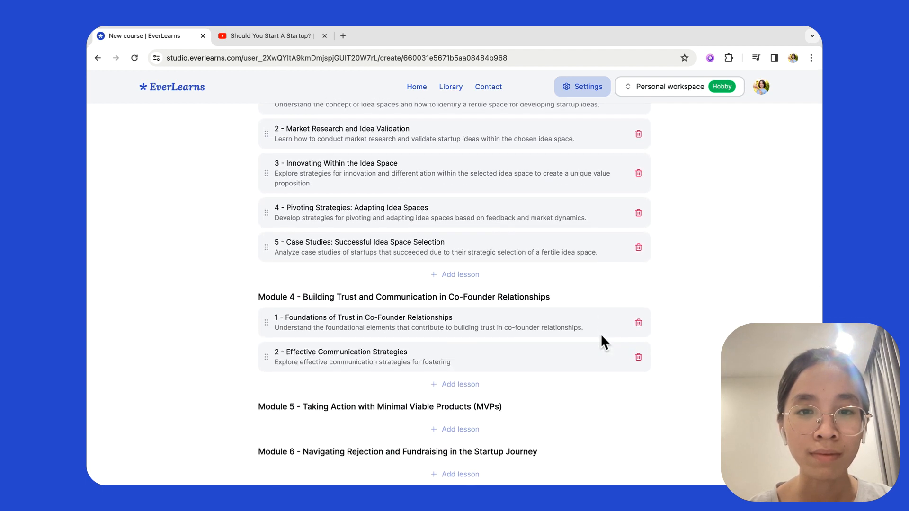
pyautogui.scroll(-4, 600, 333)
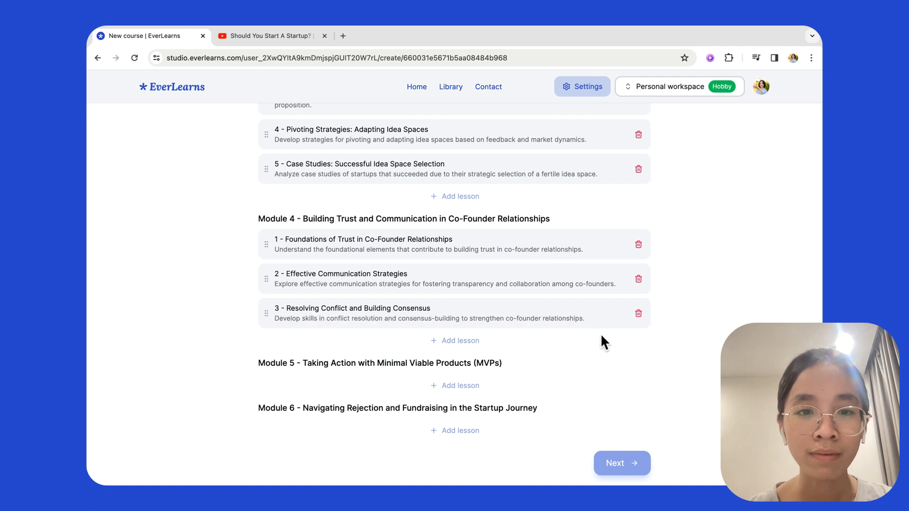
pyautogui.scroll(-2, 601, 333)
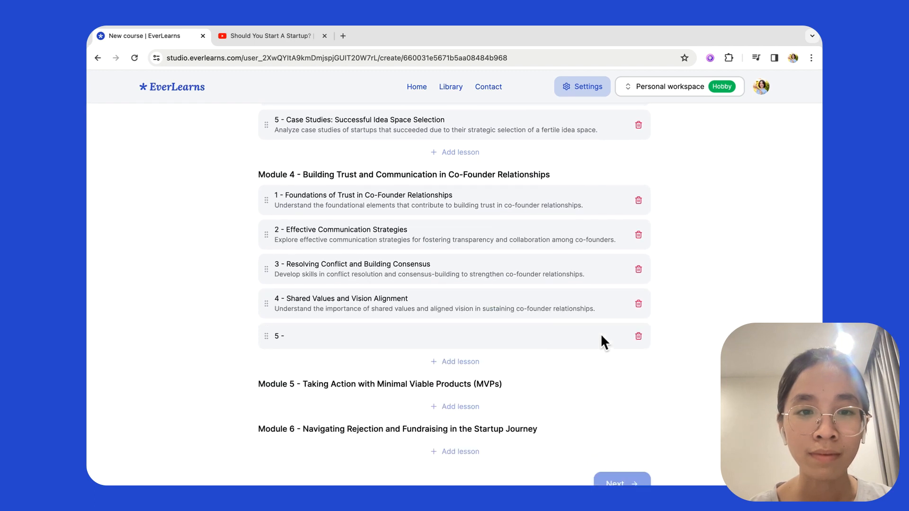
pyautogui.scroll(-3, 601, 333)
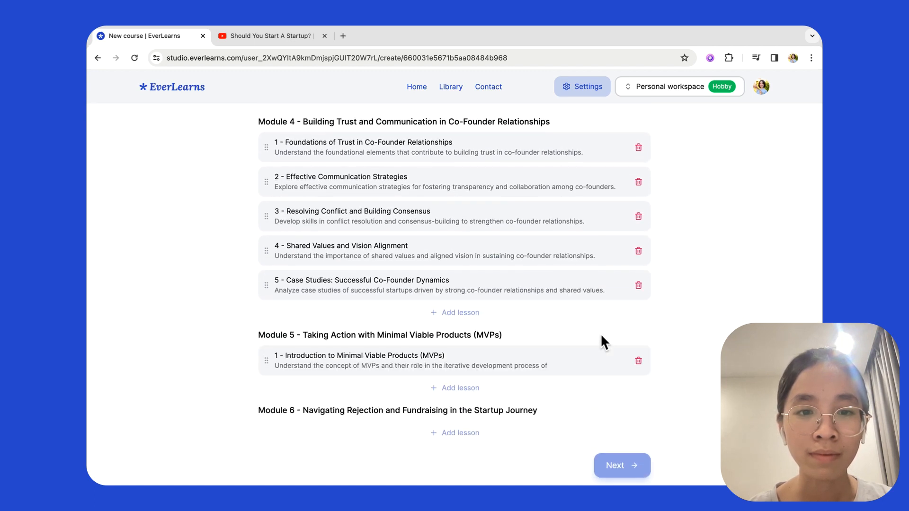
pyautogui.scroll(-3, 600, 334)
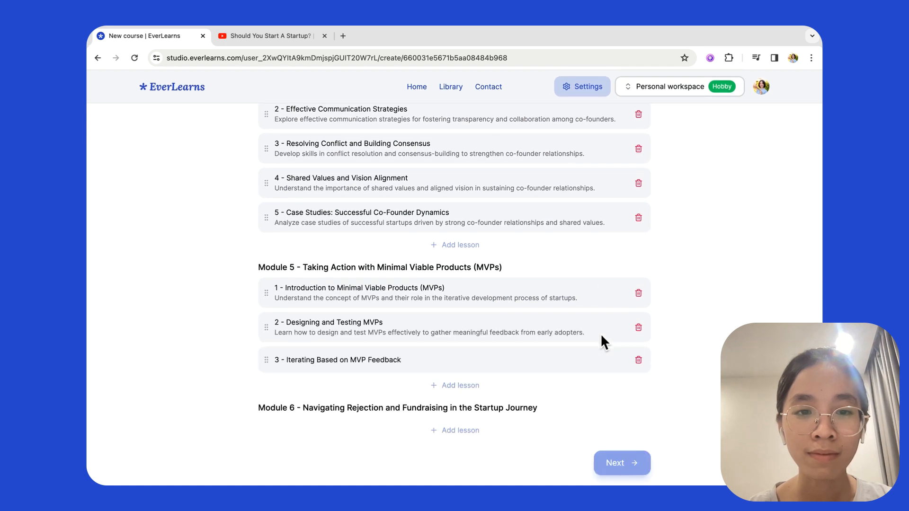
pyautogui.scroll(-3, 601, 334)
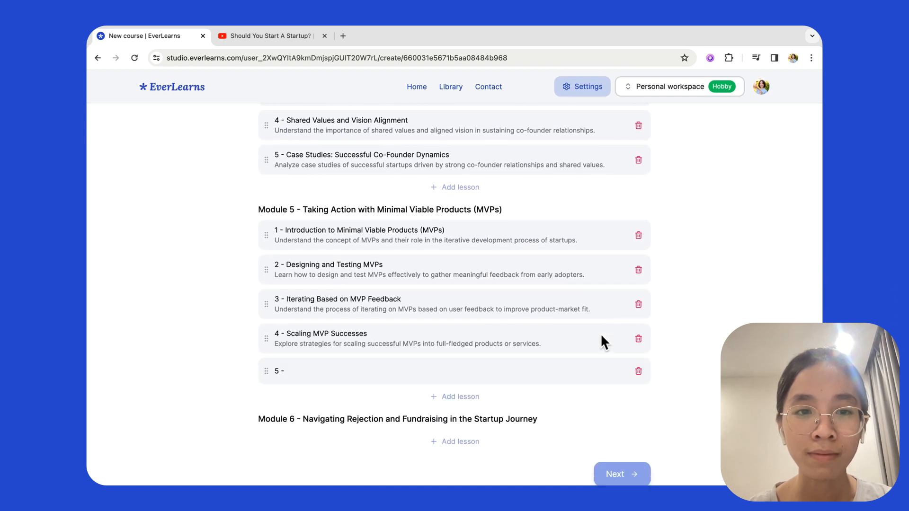
pyautogui.scroll(-2, 600, 333)
pyautogui.scroll(-3, 600, 333)
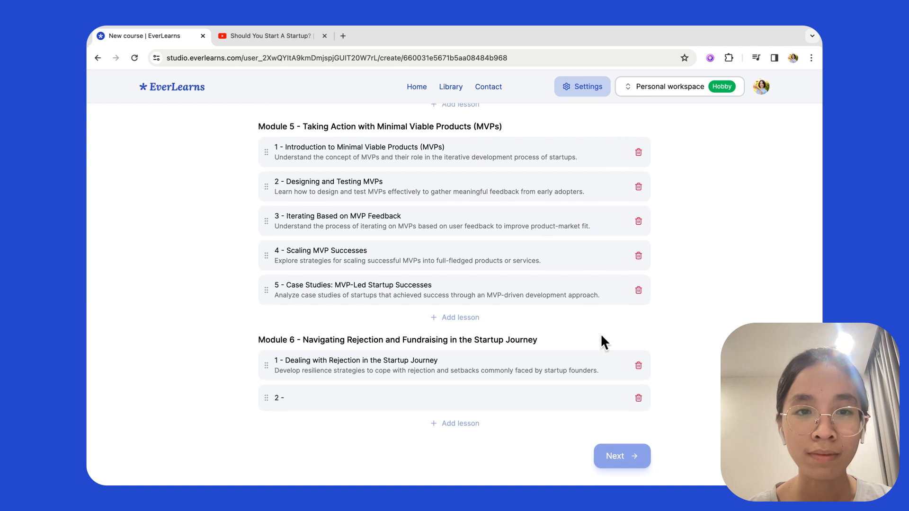
pyautogui.scroll(-3, 600, 333)
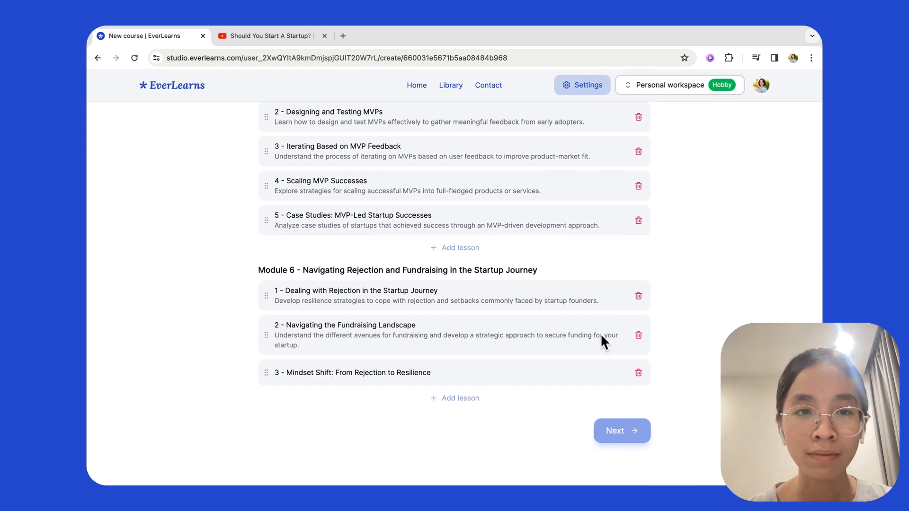
pyautogui.scroll(-3, 600, 334)
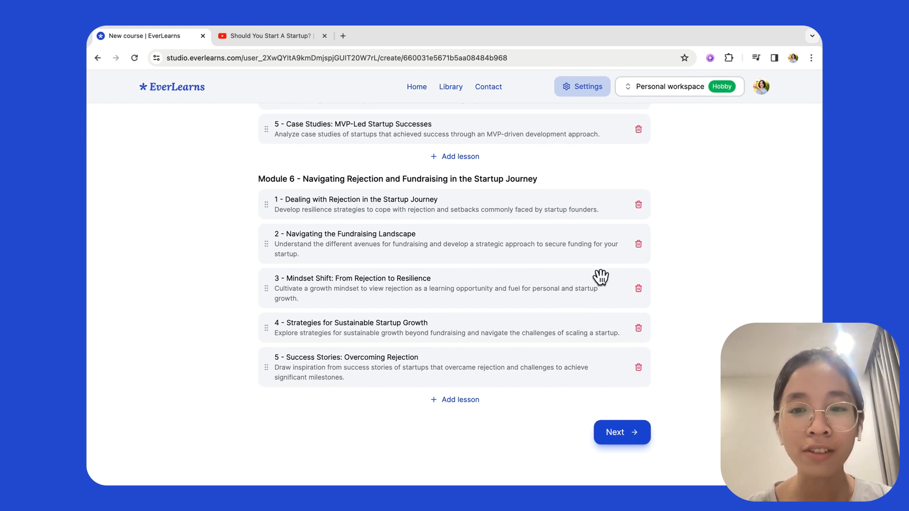
pyautogui.click(634, 438)
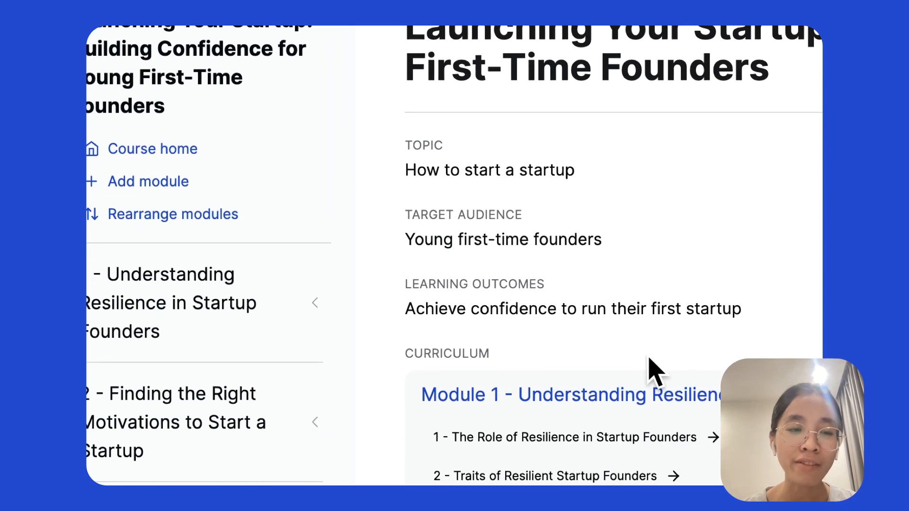
# Open the lesson "The Role of Resilience in Startup Founders" in module 1 and read through its generated content
pyautogui.click(272, 310)
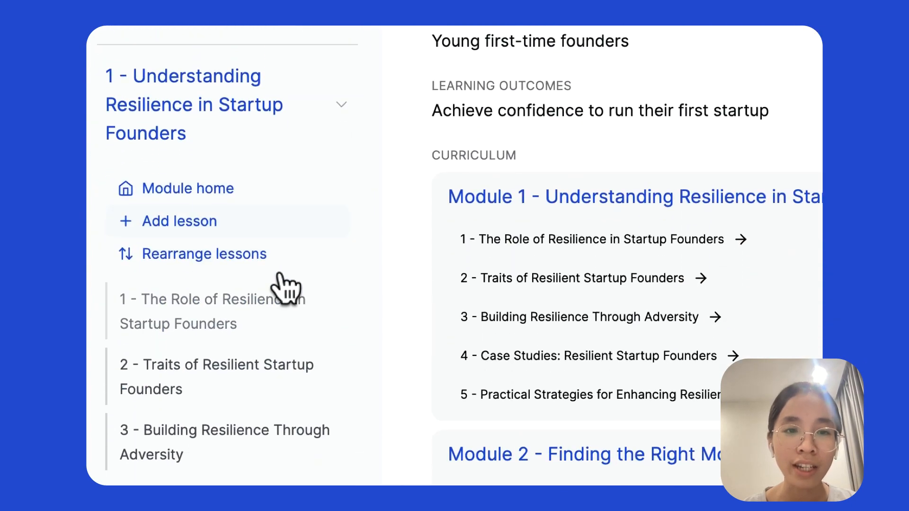
pyautogui.scroll(-1, 284, 286)
pyautogui.click(234, 318)
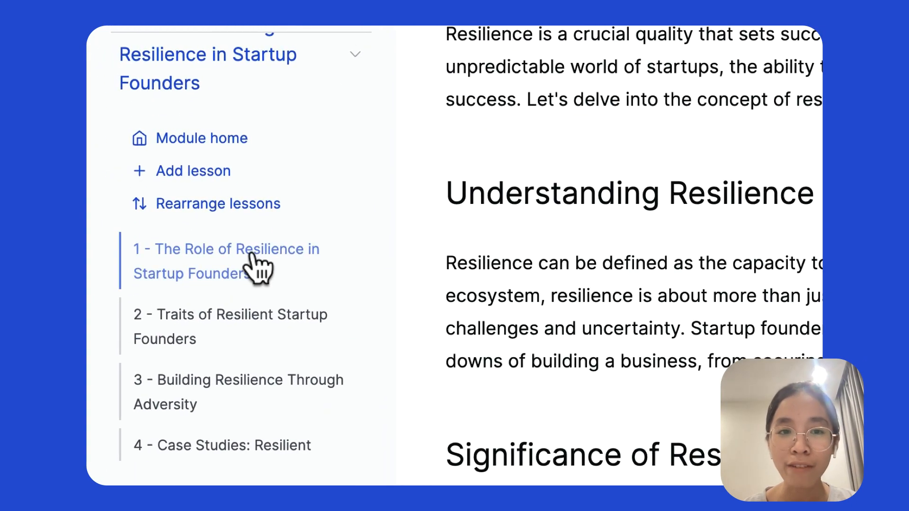
pyautogui.scroll(-2, 256, 268)
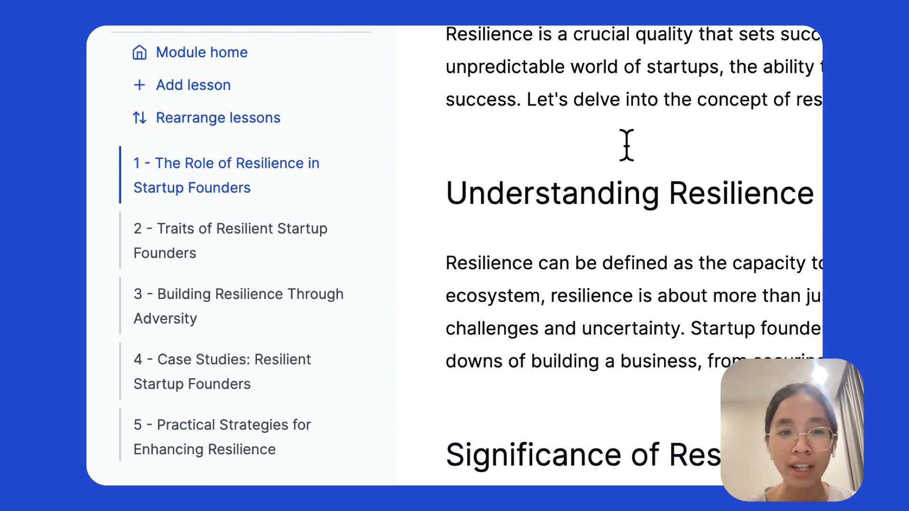
pyautogui.scroll(-3, 343, 310)
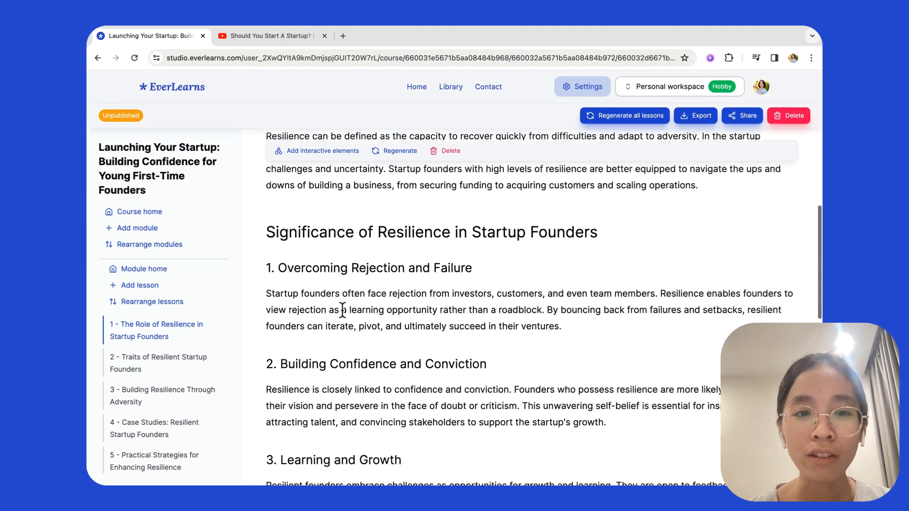
pyautogui.scroll(-10, 343, 310)
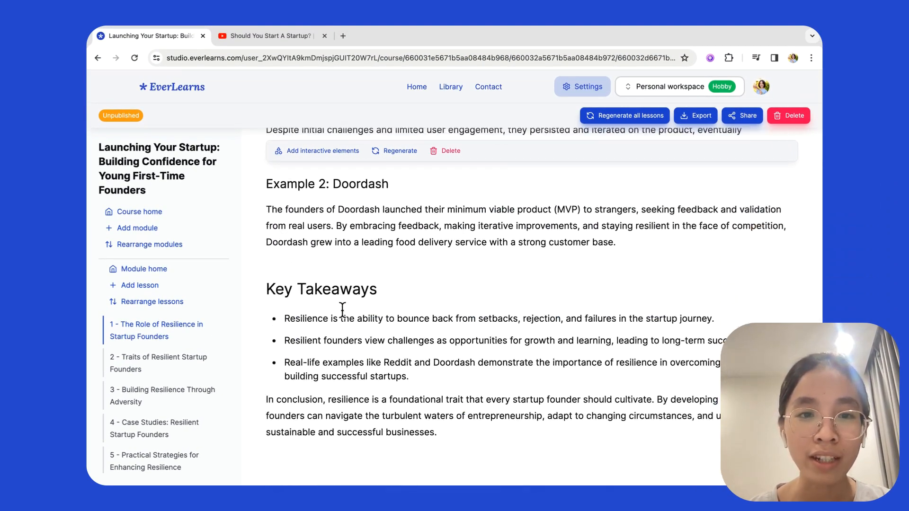
pyautogui.scroll(15, 343, 311)
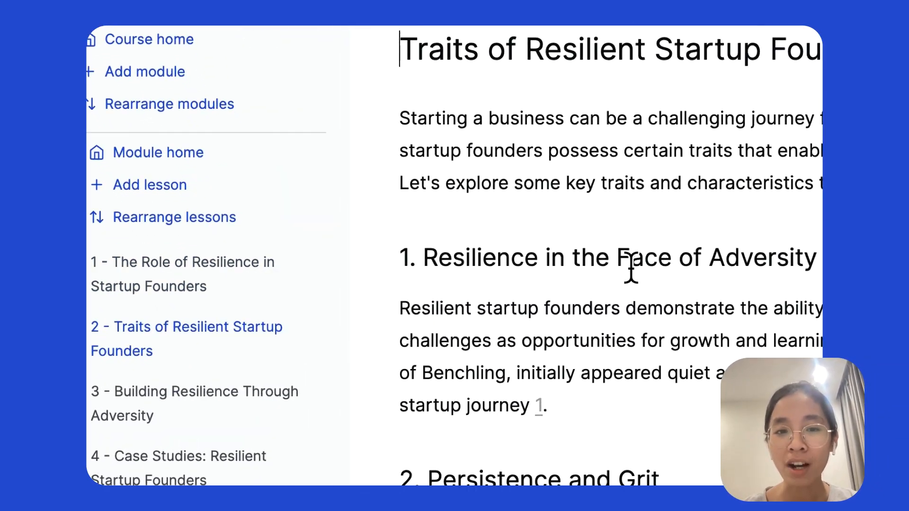
# Look over the lesson "Traits of Resilient Startup Founders" and the remaining modules in the course outline
pyautogui.scroll(-12, 632, 271)
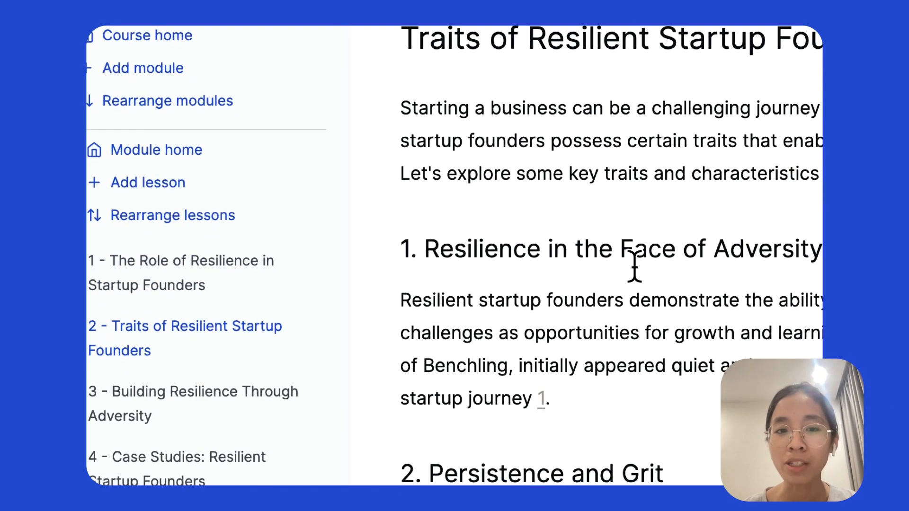
pyautogui.scroll(-5, 635, 266)
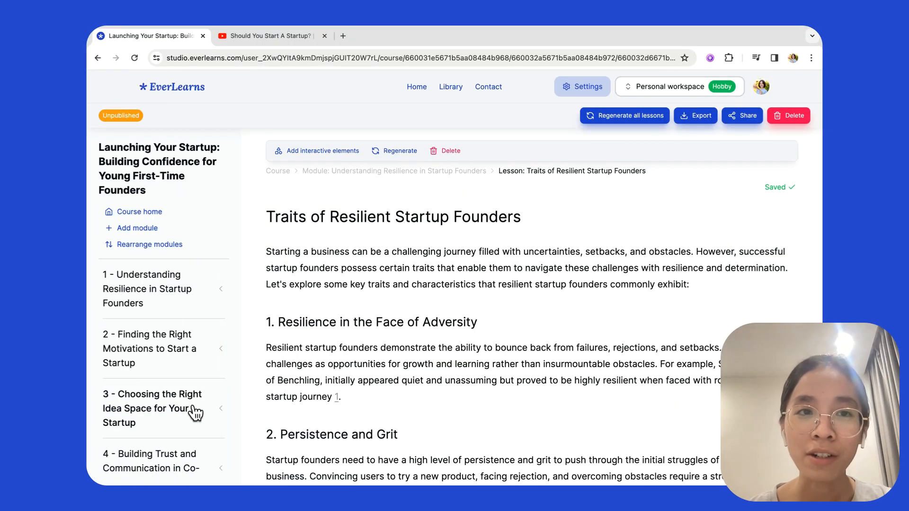
pyautogui.scroll(-4, 195, 414)
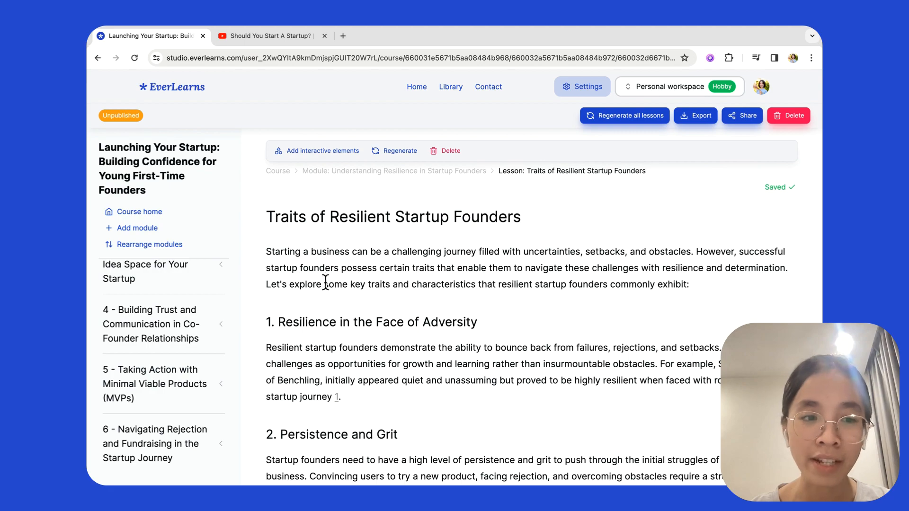
# Open the lesson "Introduction to Minimal Viable Products (MVPs)" in module 5 for editing
pyautogui.click(203, 391)
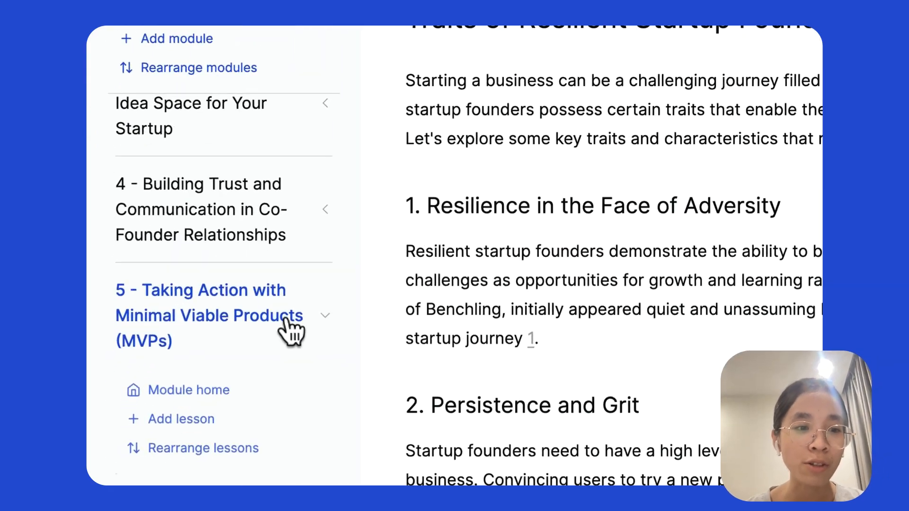
pyautogui.scroll(-5, 184, 450)
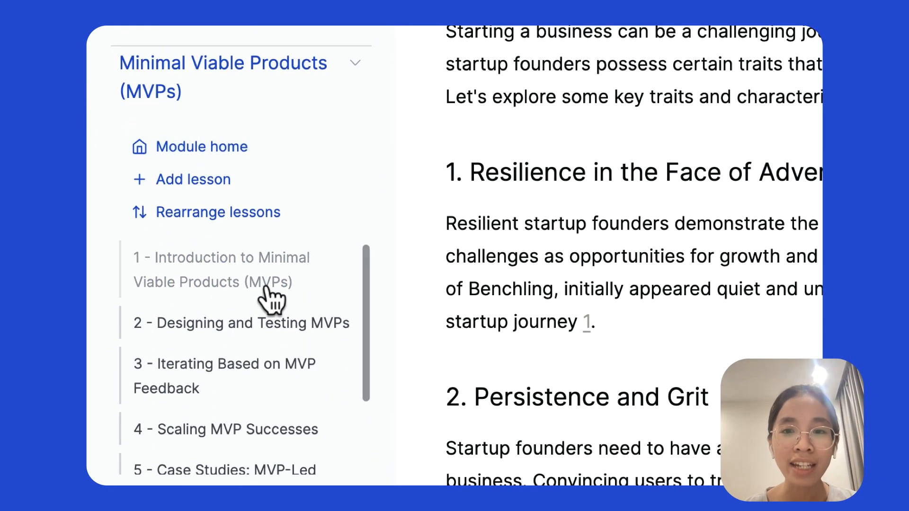
pyautogui.click(269, 299)
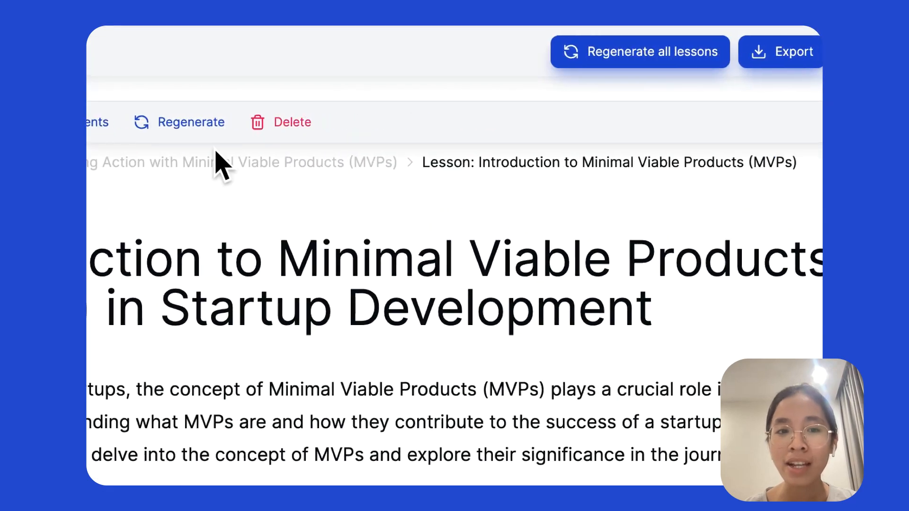
# Add a new line after the lesson's introductory paragraph and insert an Iframe Embed element there
pyautogui.click(575, 368)
pyautogui.press('Return')
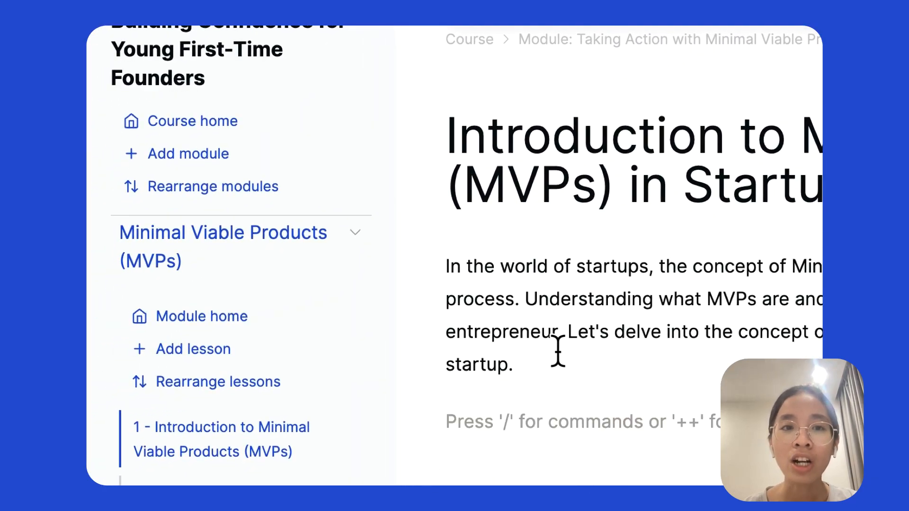
pyautogui.scroll(3, 554, 237)
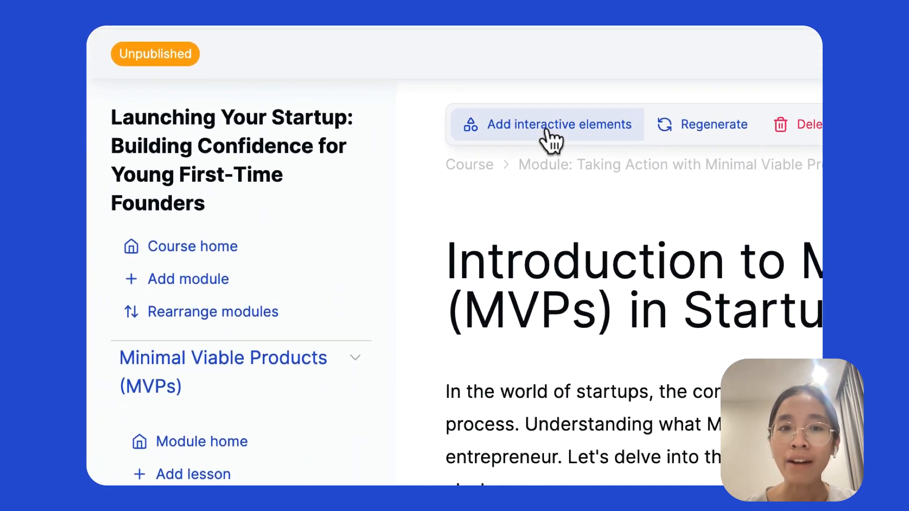
pyautogui.click(547, 140)
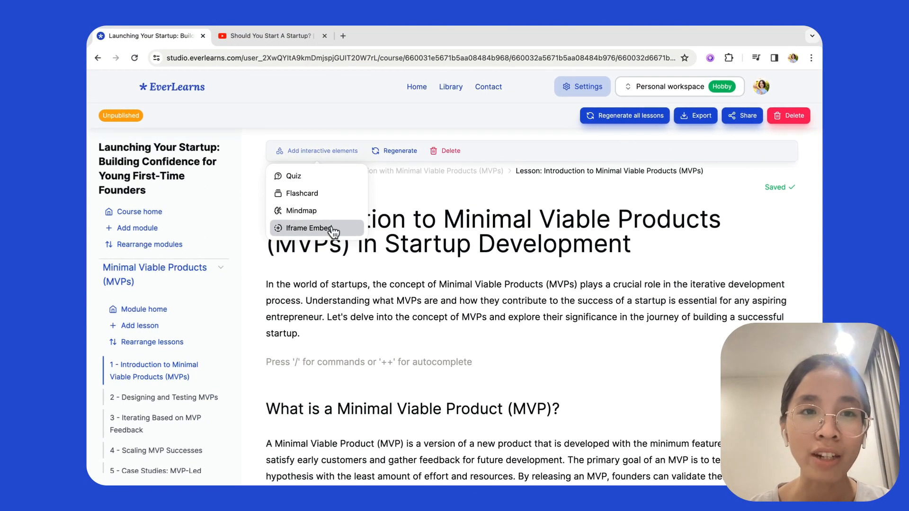
pyautogui.click(308, 228)
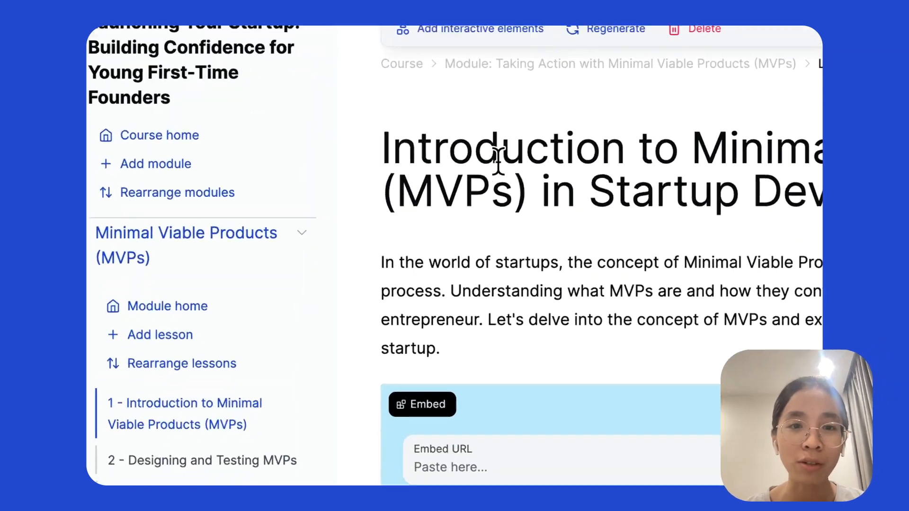
pyautogui.click(248, 35)
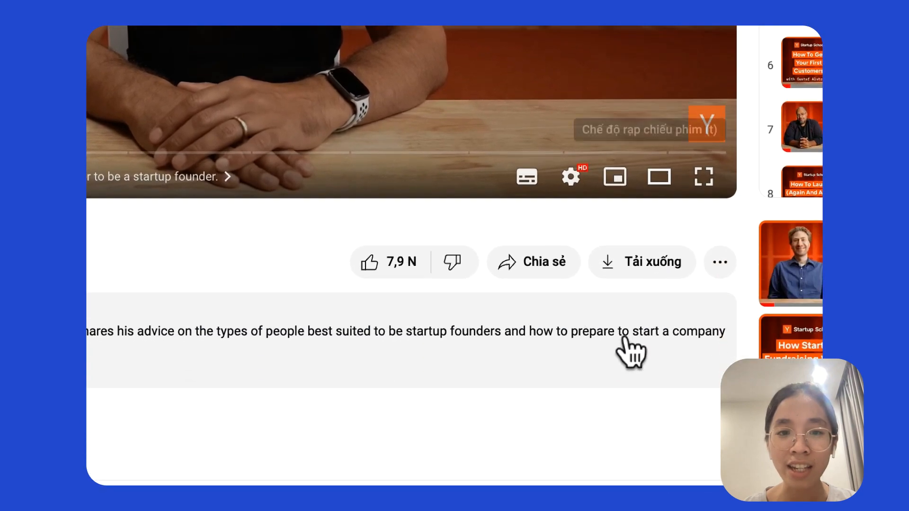
pyautogui.click(711, 437)
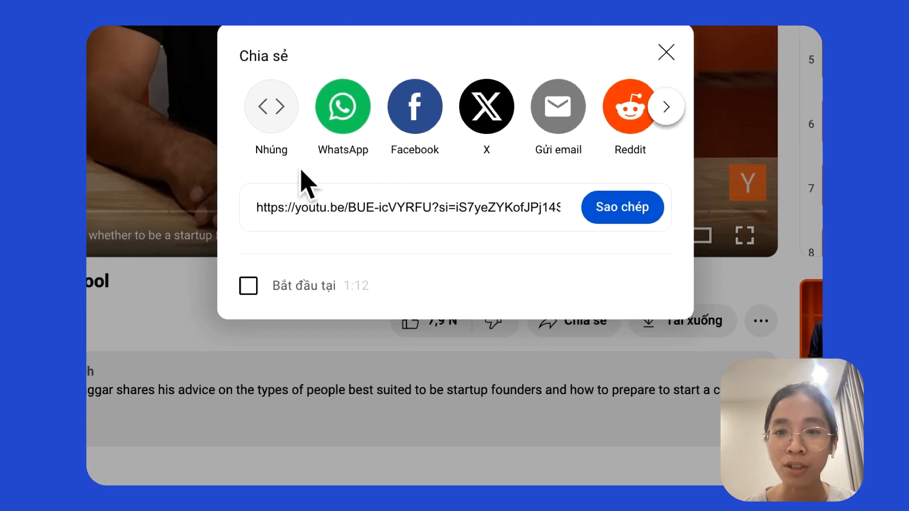
pyautogui.click(271, 118)
pyautogui.moveTo(453, 118); pyautogui.dragTo(491, 118)
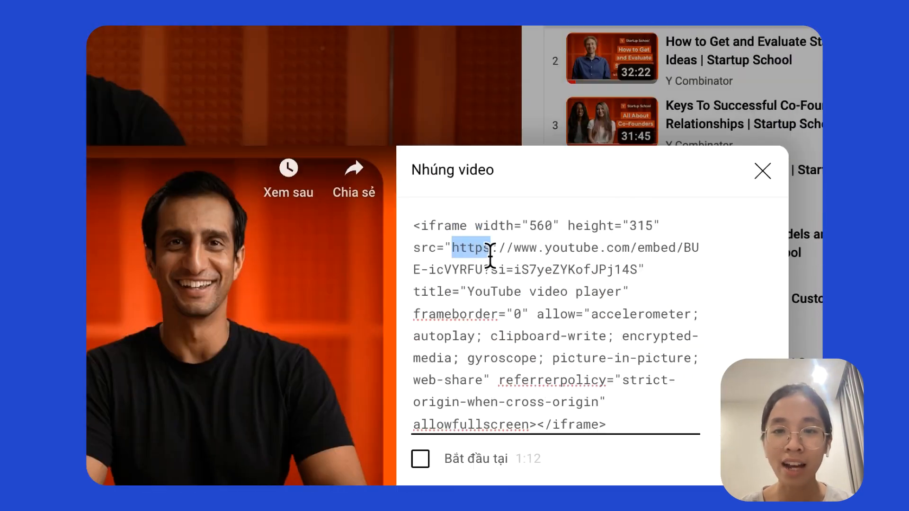
pyautogui.moveTo(490, 256); pyautogui.dragTo(484, 265)
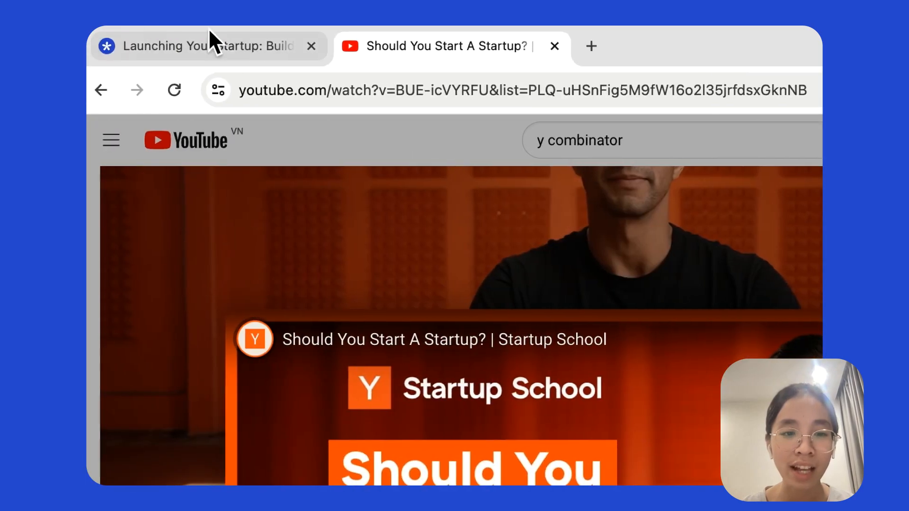
pyautogui.click(211, 41)
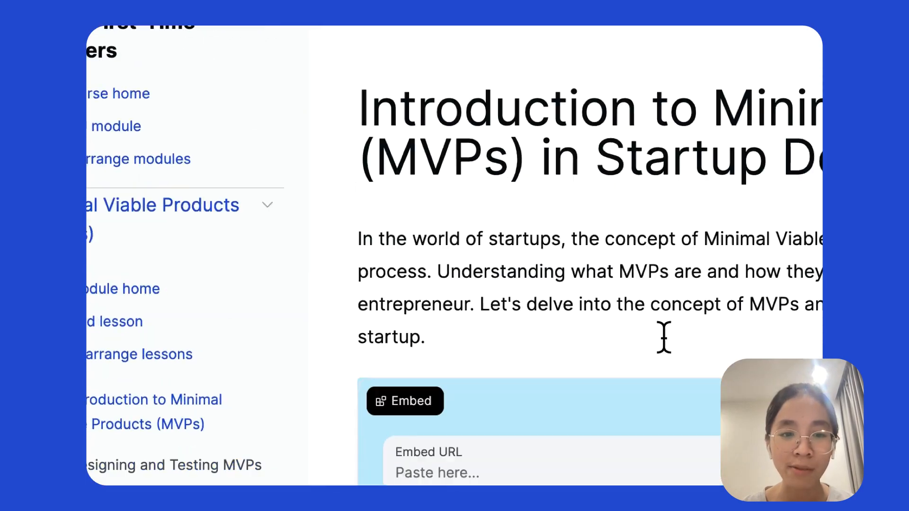
pyautogui.click(530, 469)
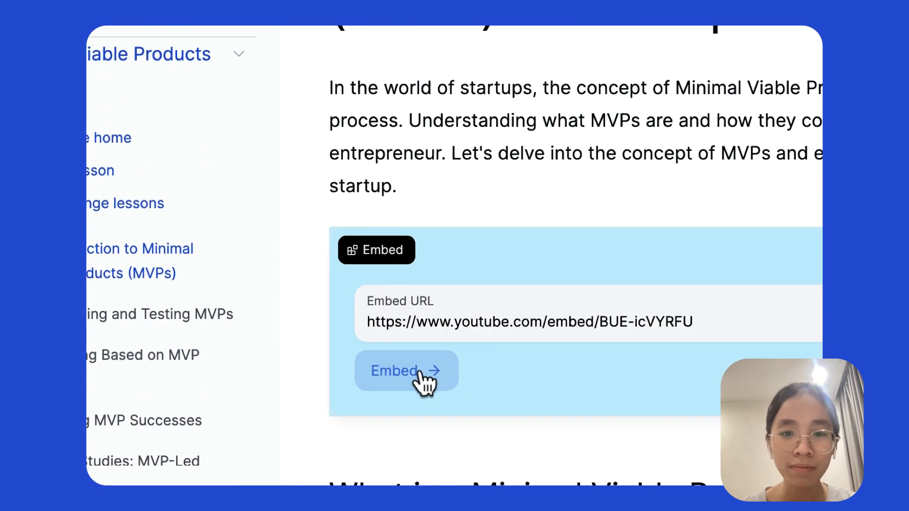
pyautogui.click(421, 374)
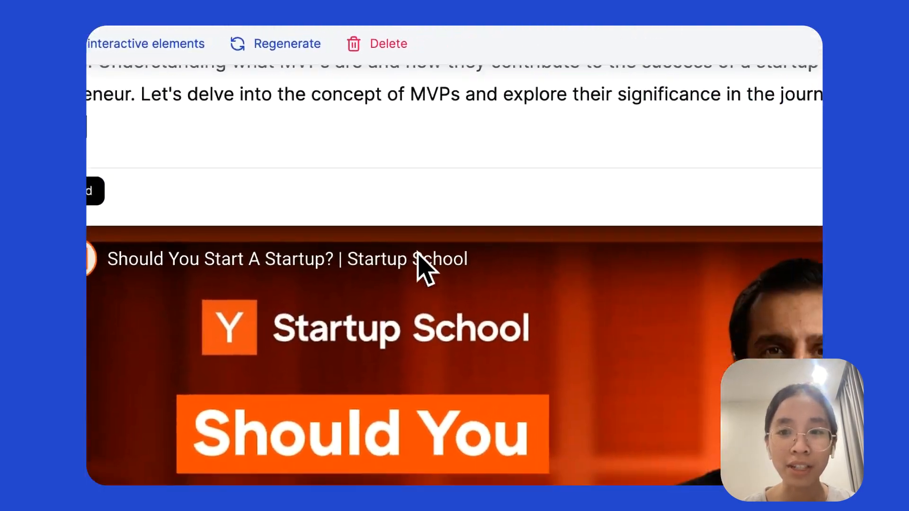
pyautogui.scroll(-10, 418, 256)
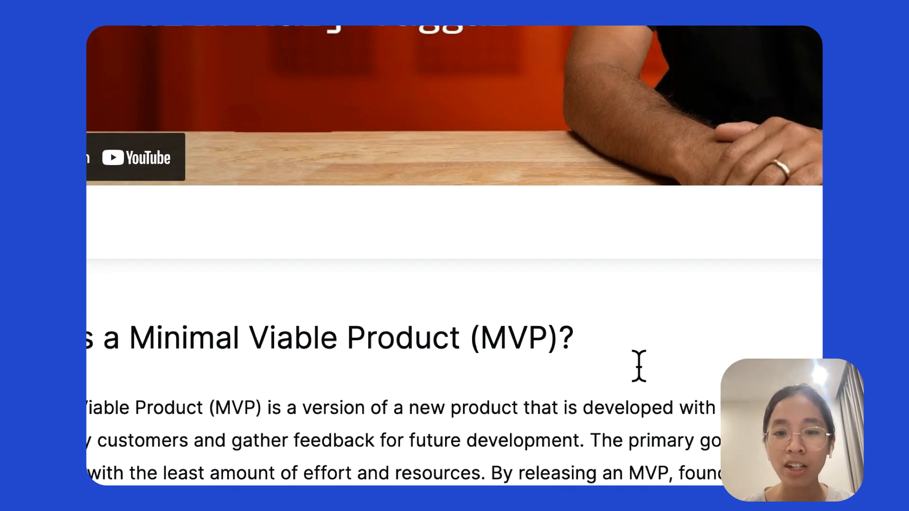
pyautogui.scroll(2, 473, 157)
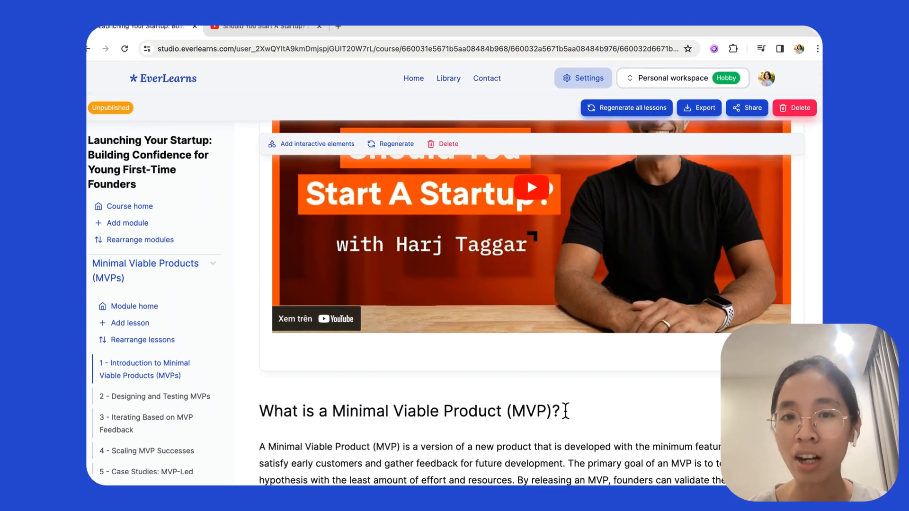
# Insert a Flashcard element on a new line below the embedded video and look through the generated cards
pyautogui.scroll(-2, 566, 411)
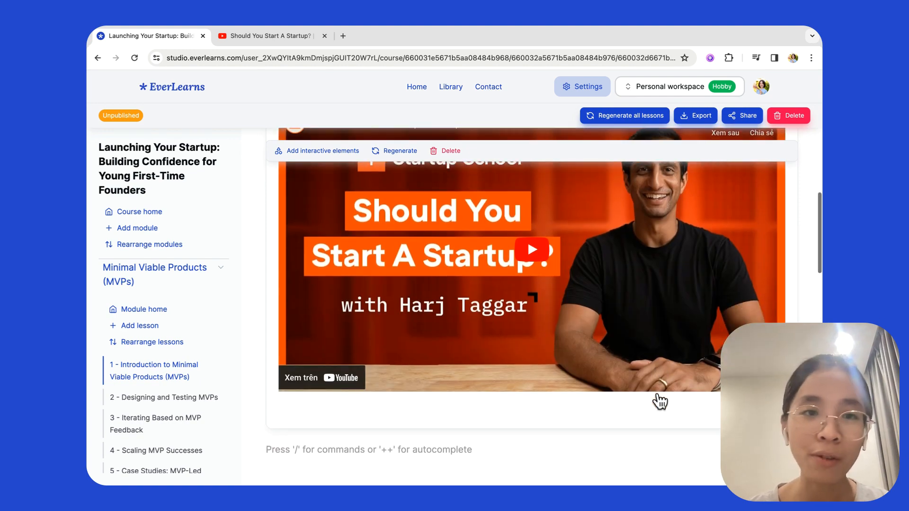
pyautogui.click(339, 151)
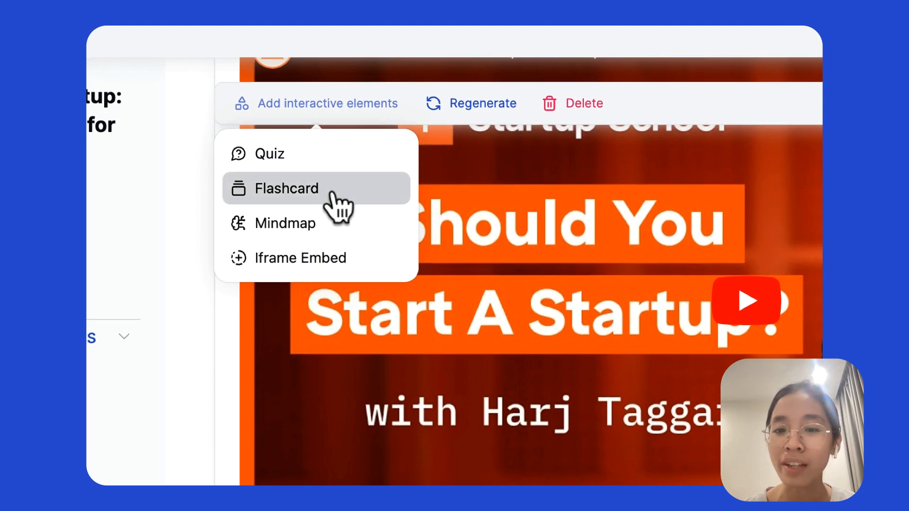
pyautogui.click(333, 194)
pyautogui.scroll(-7, 336, 166)
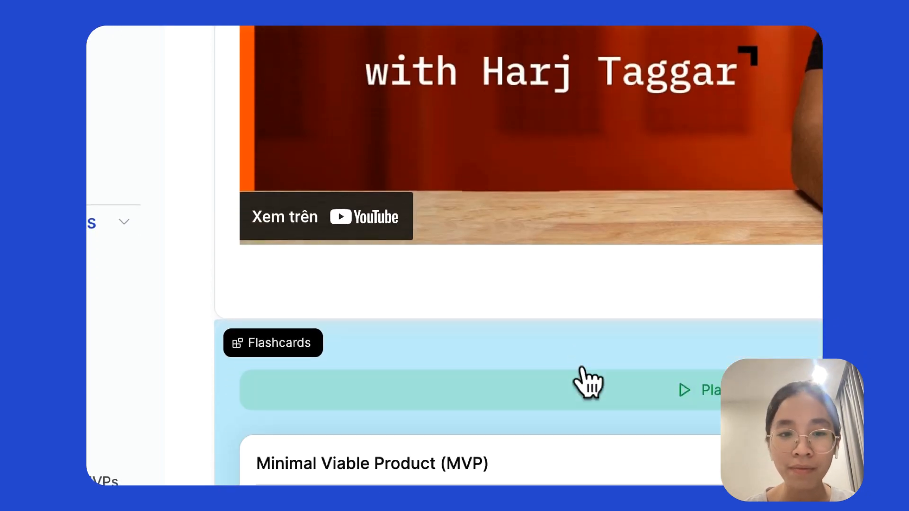
pyautogui.scroll(-5, 587, 383)
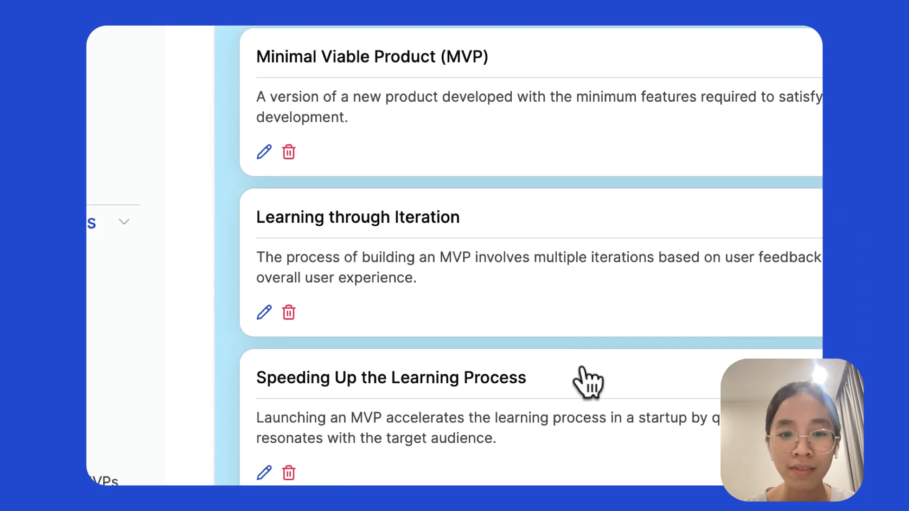
pyautogui.scroll(-3, 587, 384)
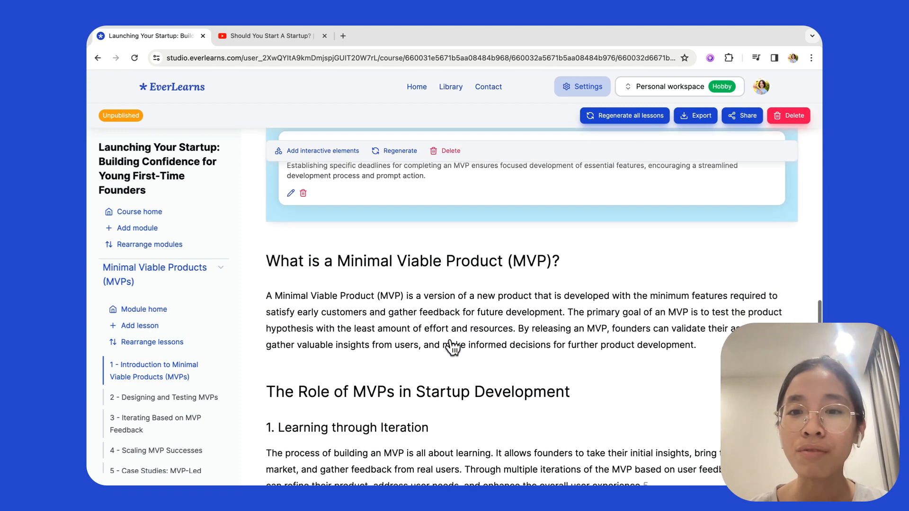
# Select the whole paragraph under "What is a Minimal Viable Product (MVP)?" to bring up its text editing options, and clear the selection
pyautogui.tripleClick(454, 300)
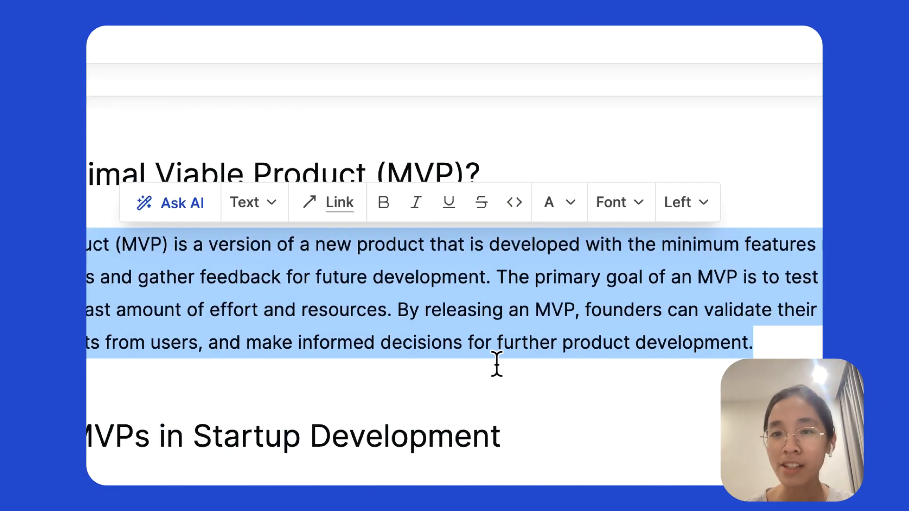
pyautogui.click(497, 365)
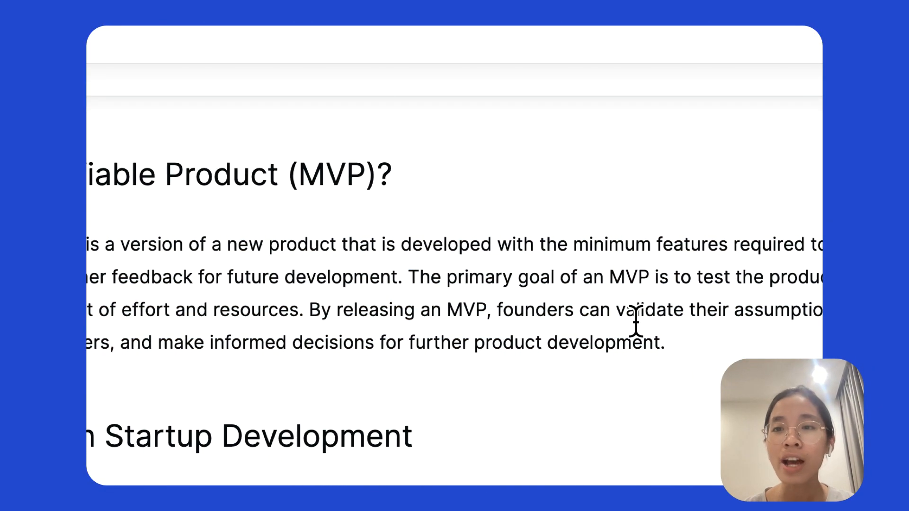